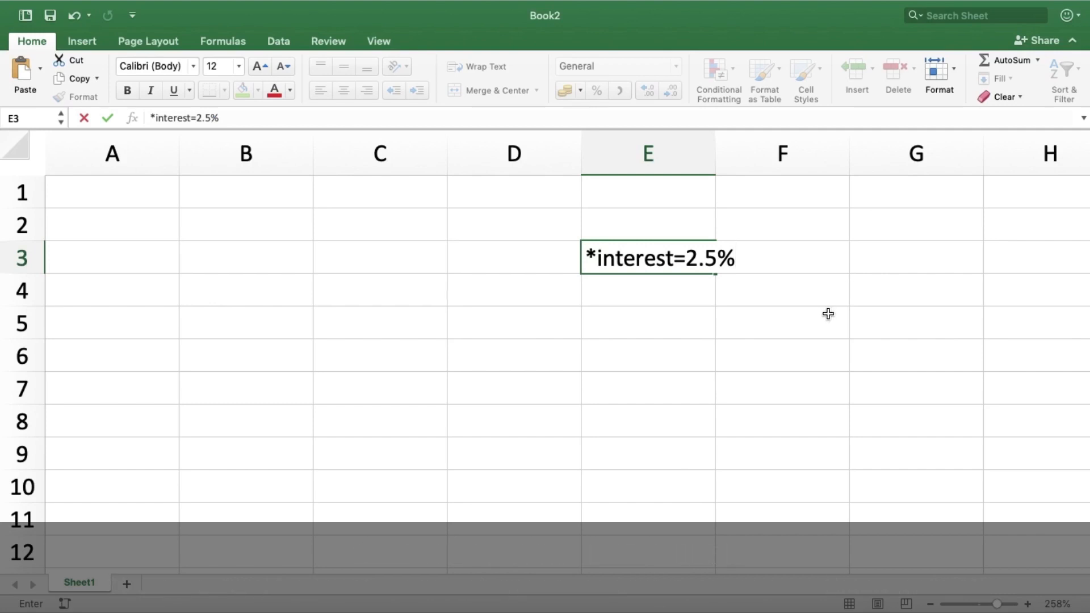
- Confirm the interest note in E3 and widen column E to fit it
left_click(694, 259)
left_click_drag(713, 169, 741, 170)
- Enter the headers Year, Value and Interest Earned in A1, B1 and C1
left_click(117, 201)
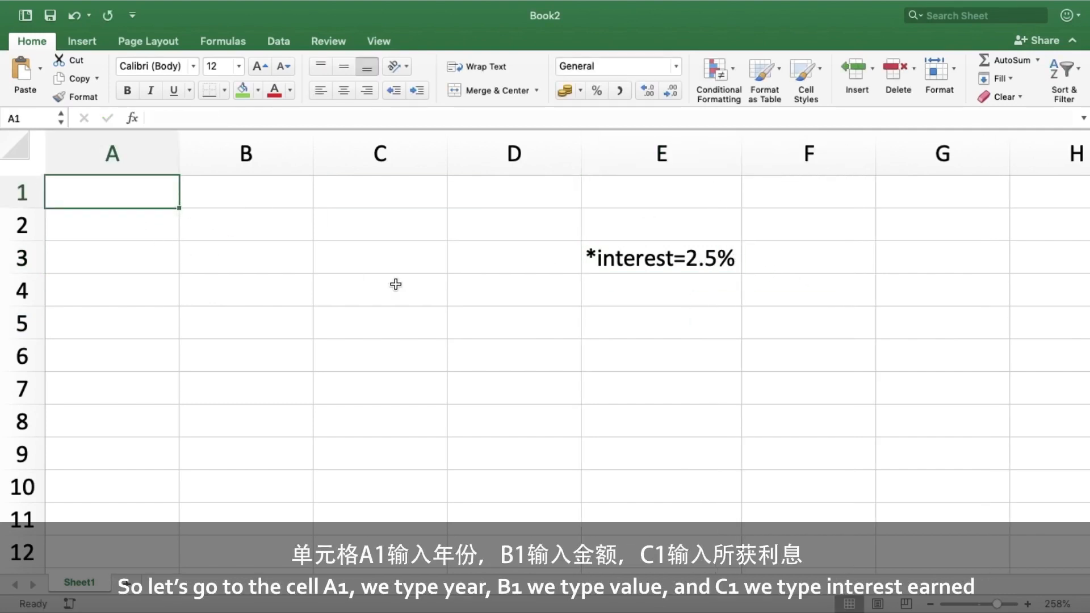
type("Year")
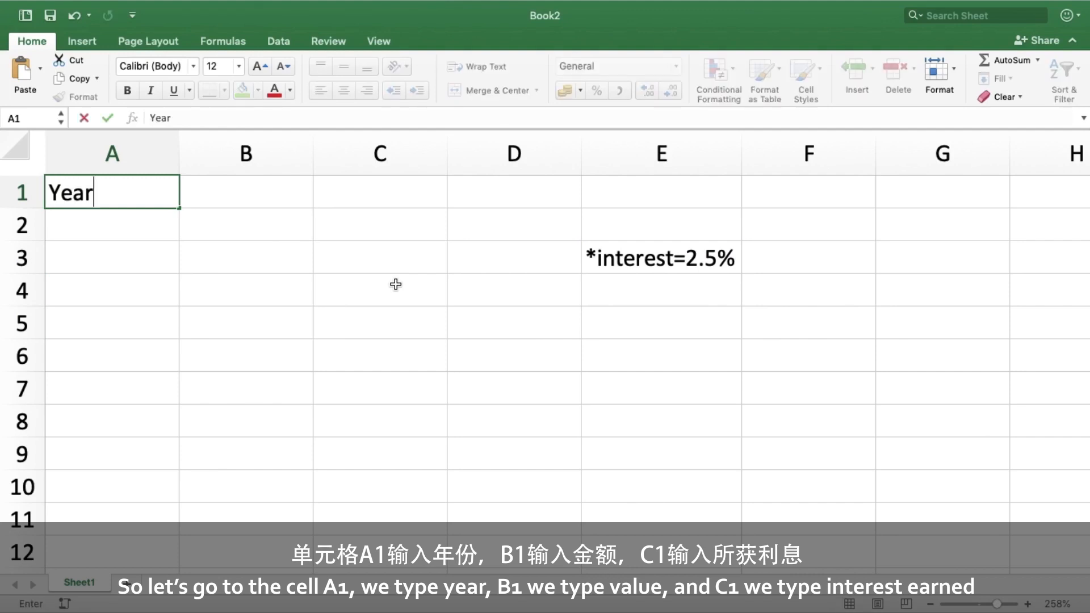
key("Tab")
type("Value")
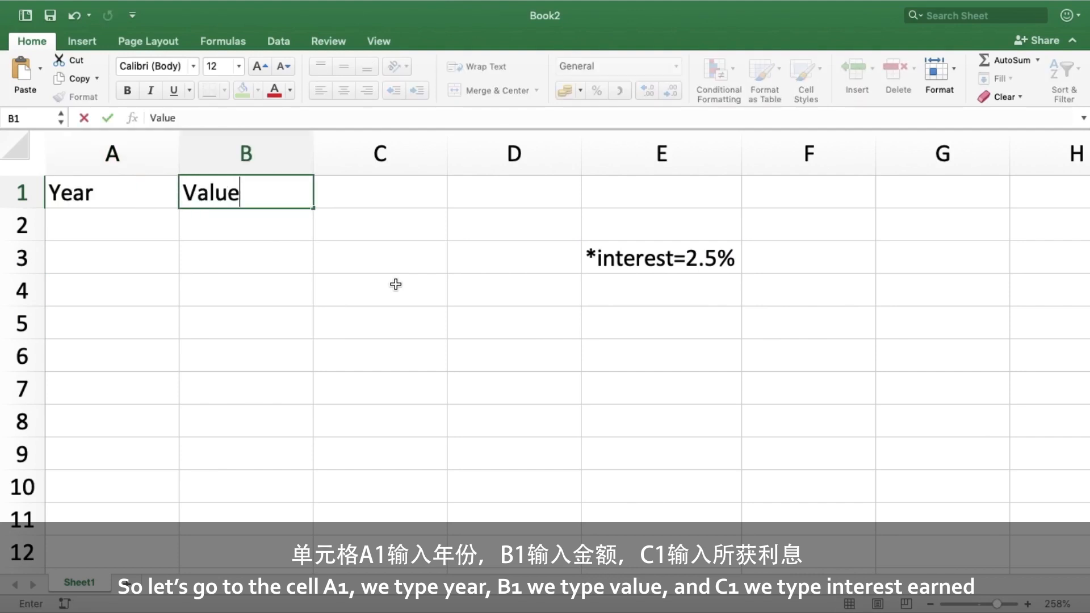
key("Tab")
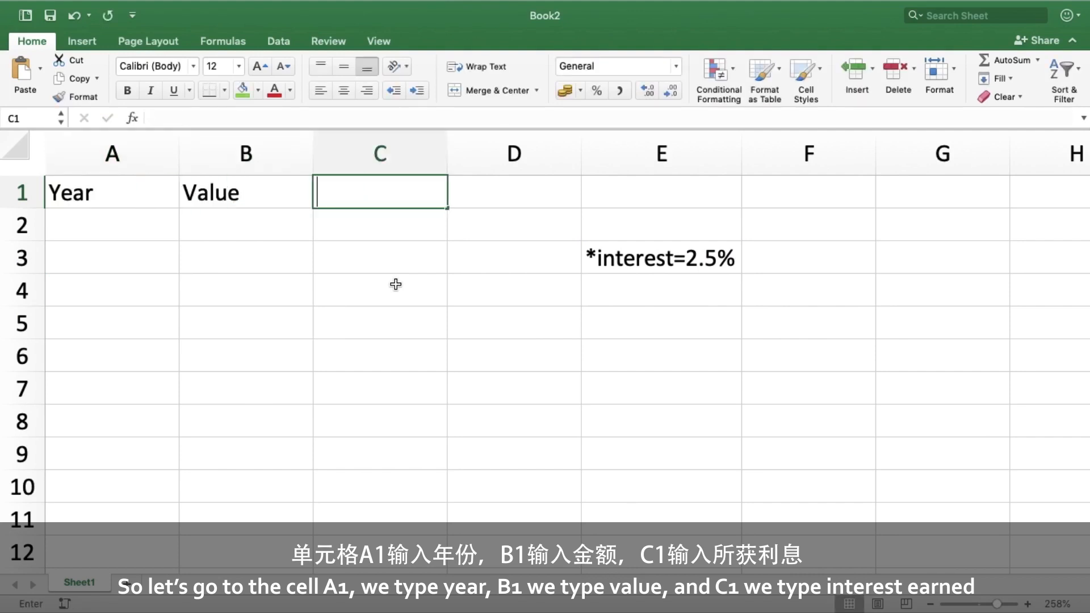
type("Interest Earned")
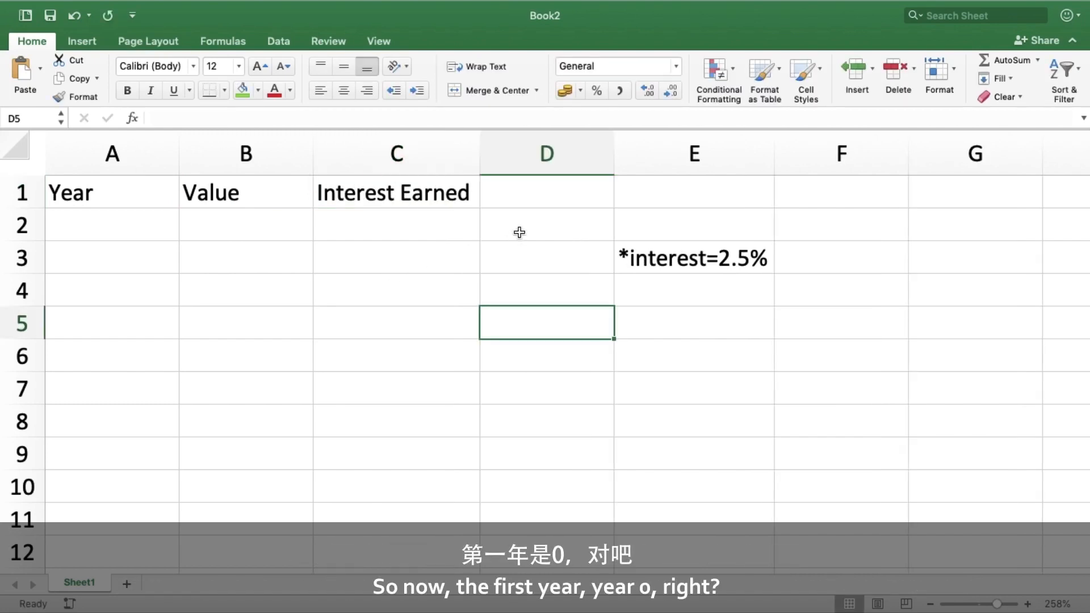
- Enter the years 0 and 1 in A2 and A3
left_click(118, 230)
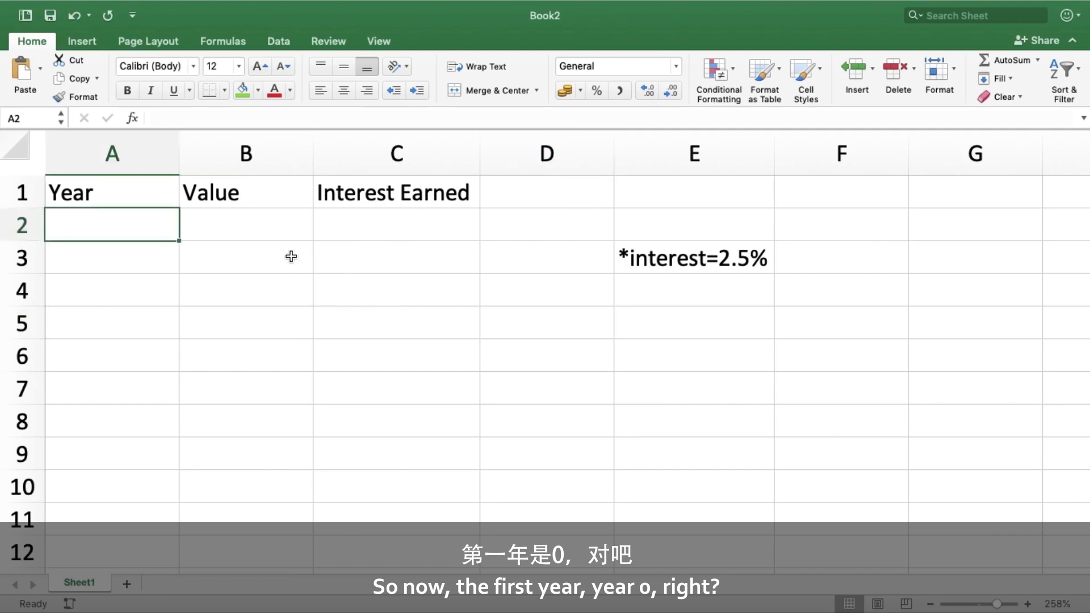
type("0")
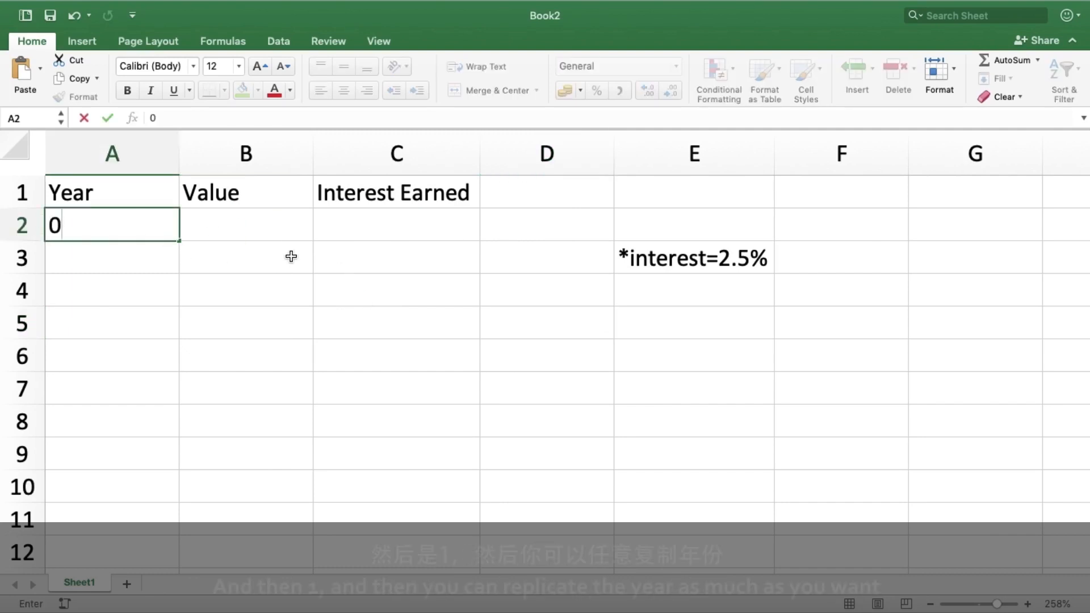
key("Return")
type("1")
key("Return")
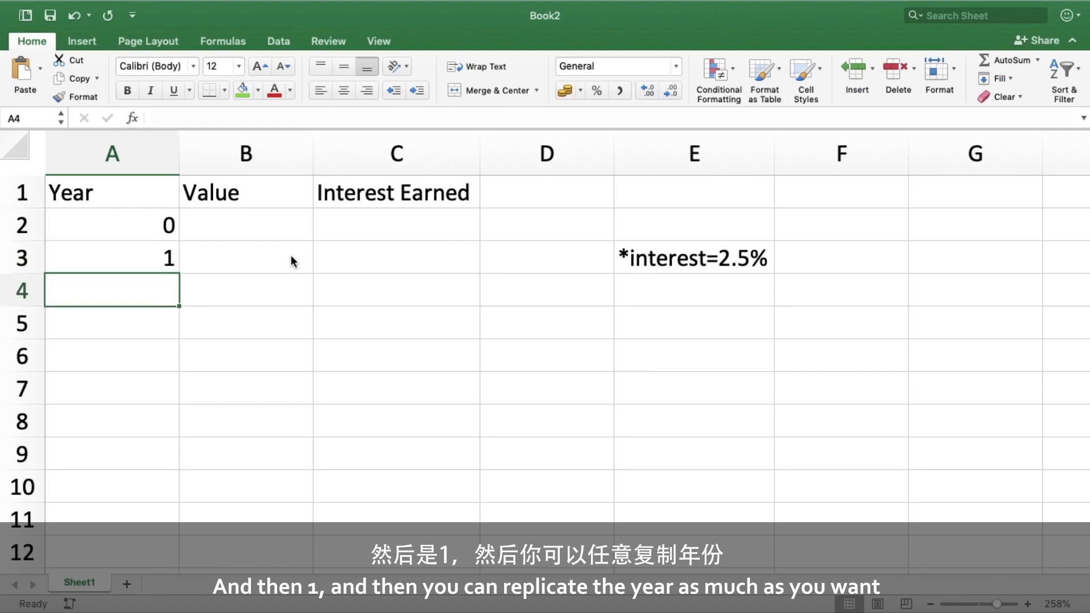
- Fill the Year series down column A to year 29 in row 31
left_click(155, 227)
left_click_drag(164, 232, 171, 389)
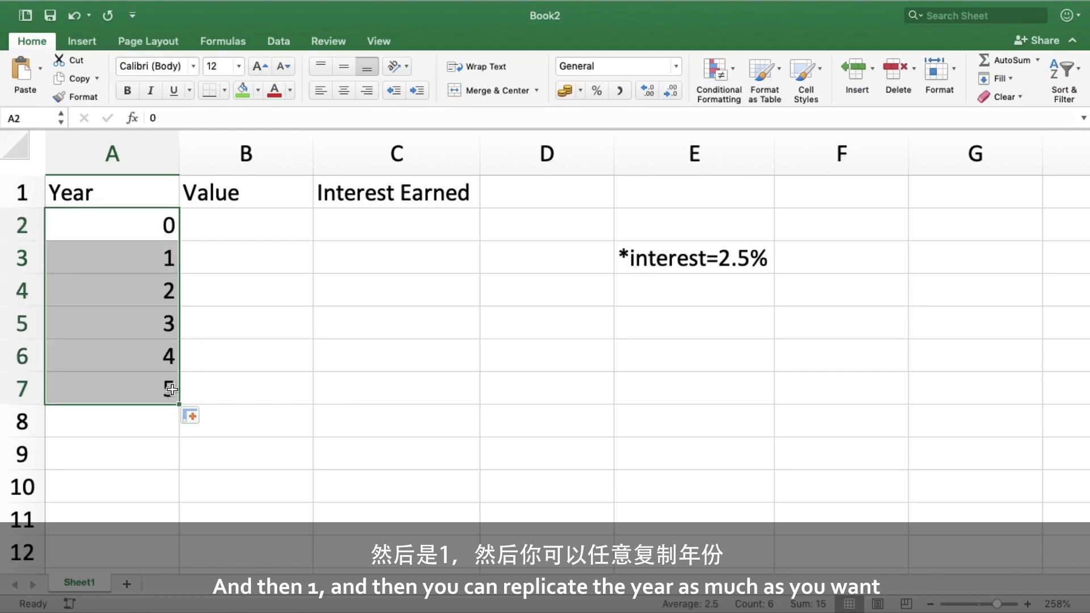
scroll(171, 389, "down", 10)
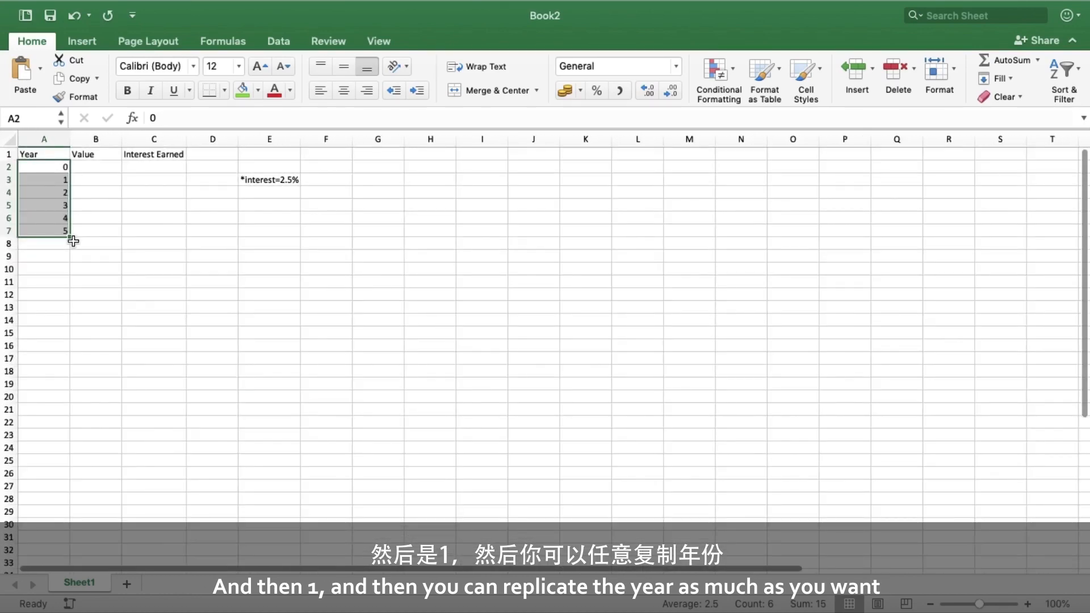
left_click_drag(69, 236, 65, 539)
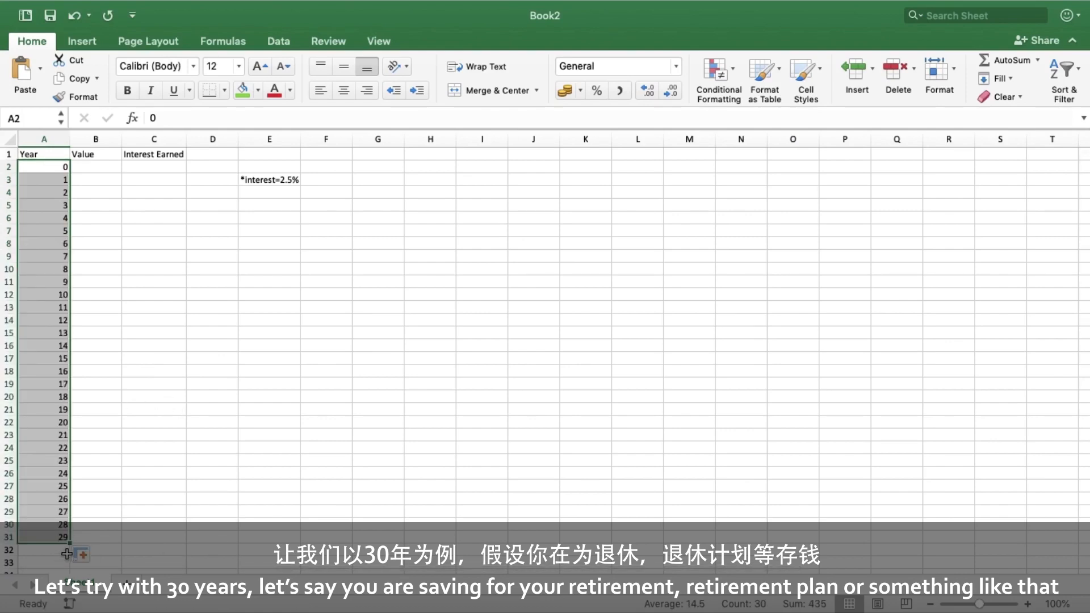
- Review the filled Year column and the sheet layout
scroll(61, 511, "up", 5)
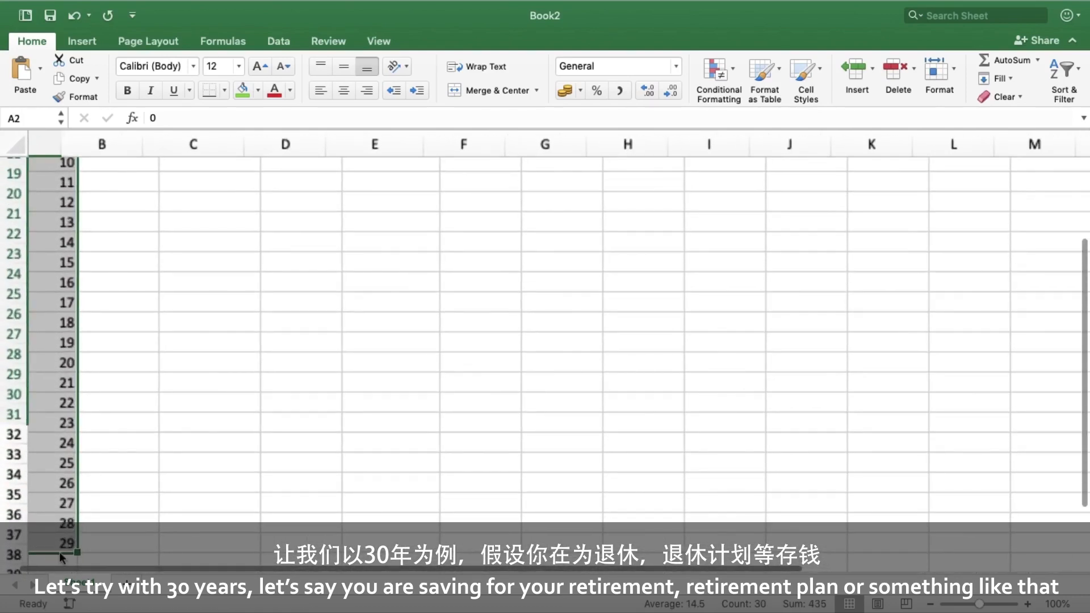
scroll(61, 510, "down", 4)
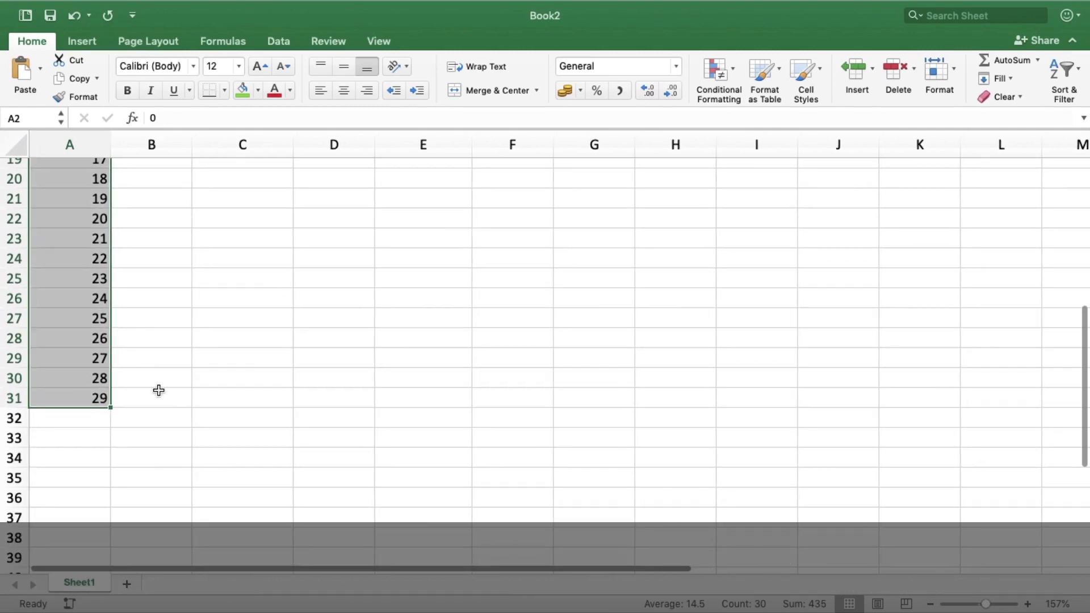
scroll(173, 381, "up", 10)
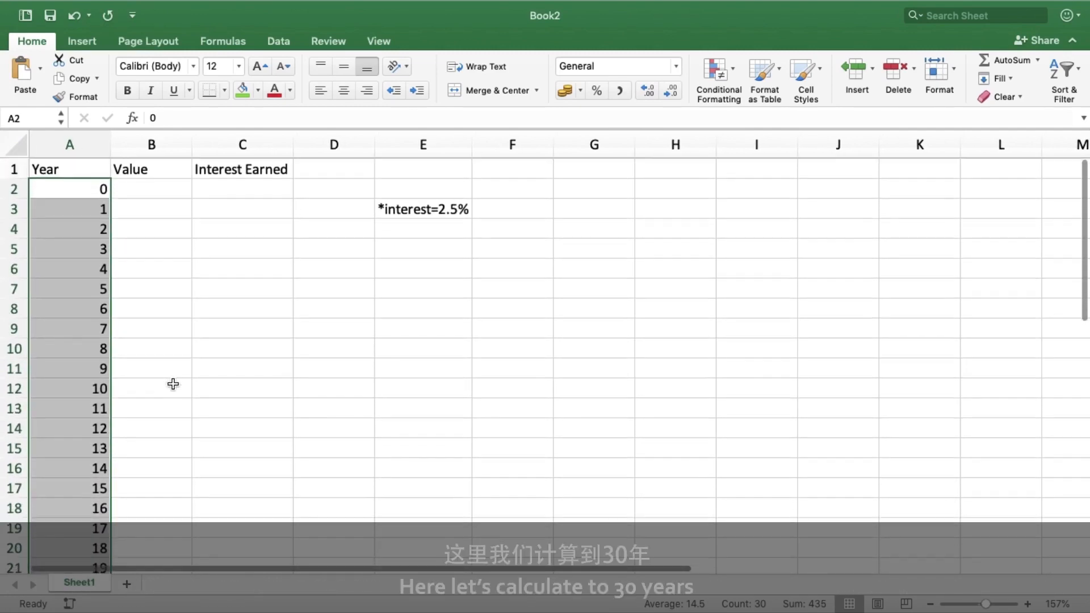
scroll(194, 328, "up", 5)
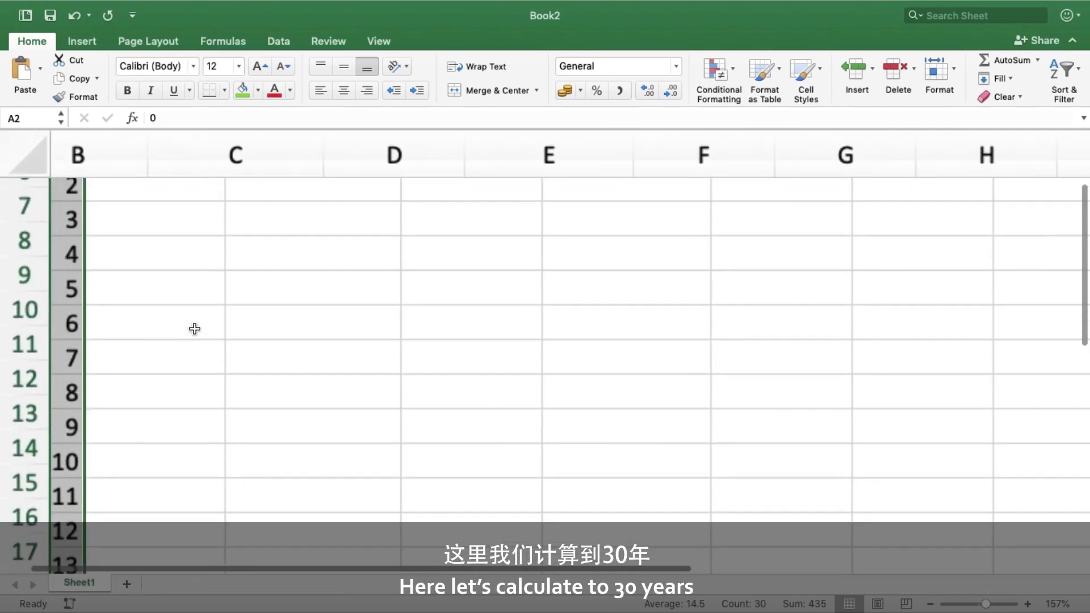
scroll(194, 328, "up", 5)
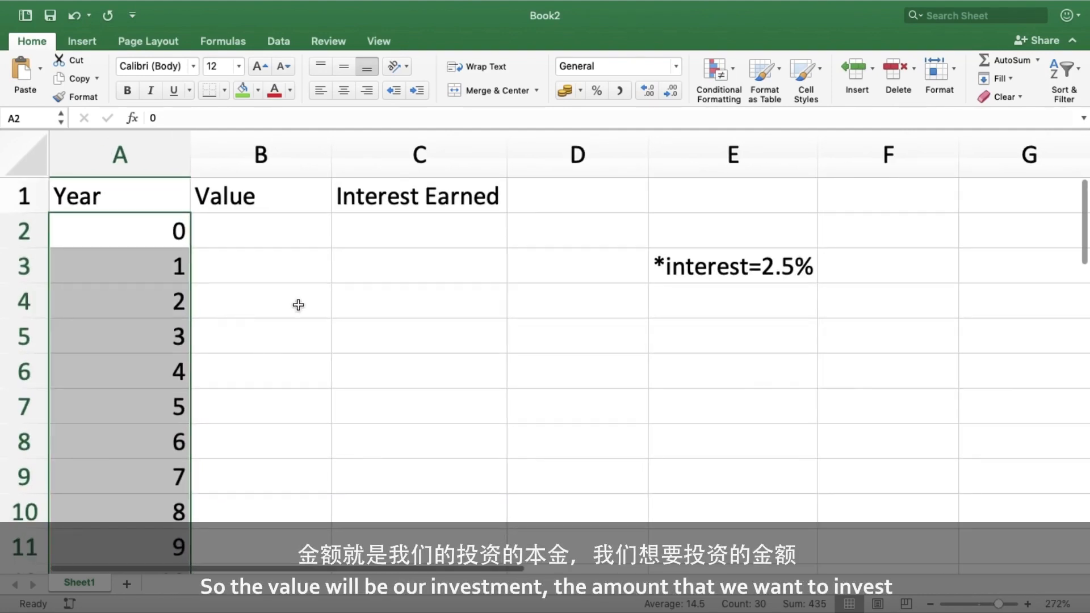
left_click(254, 227)
- Add the note *investment=5,000usd in E4
left_click(674, 300)
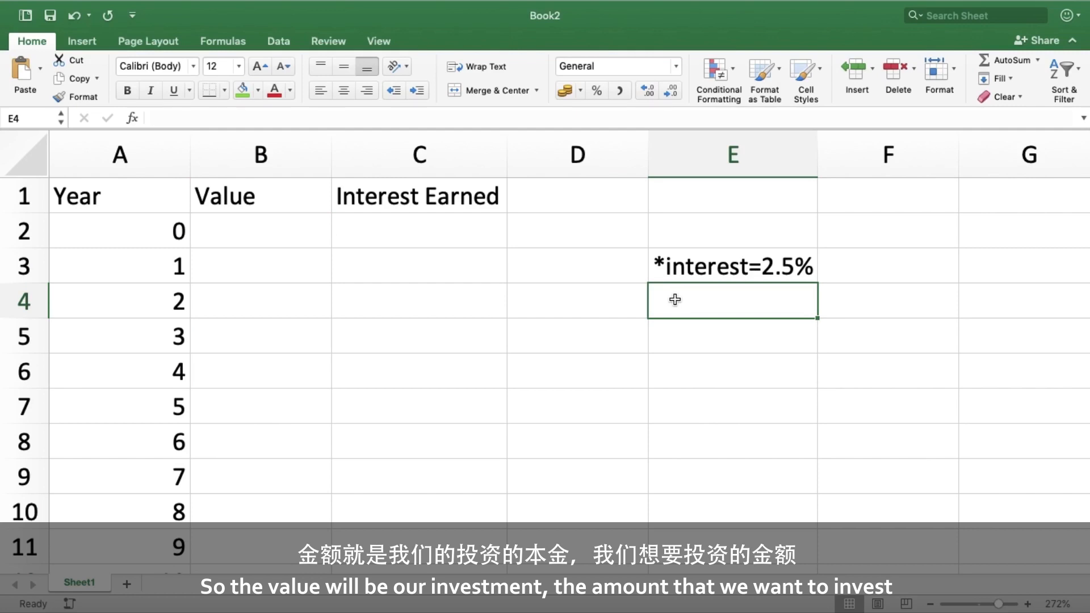
type("*in")
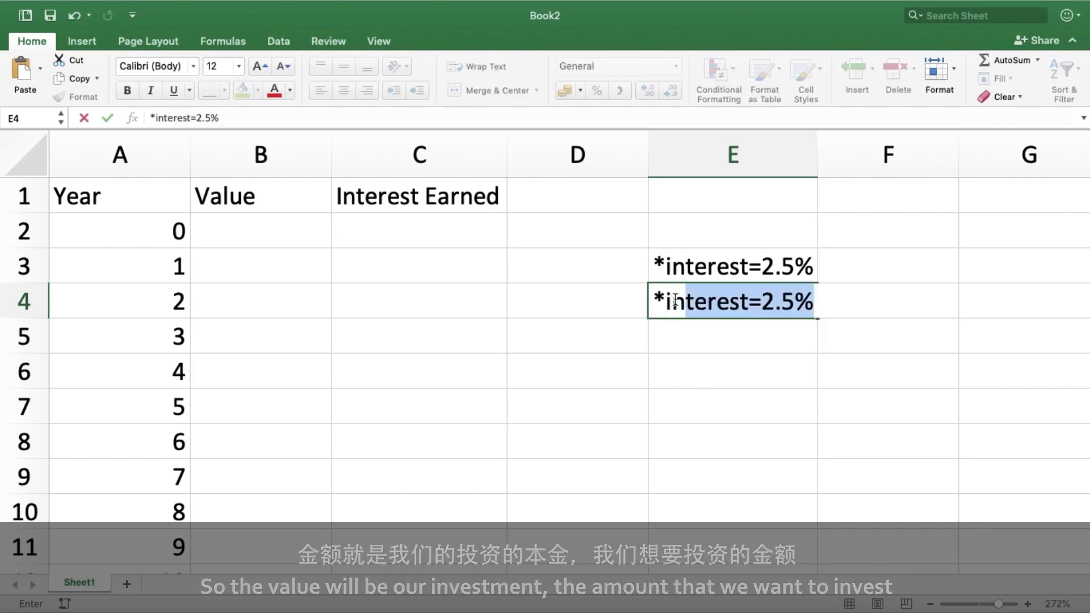
type("vestment")
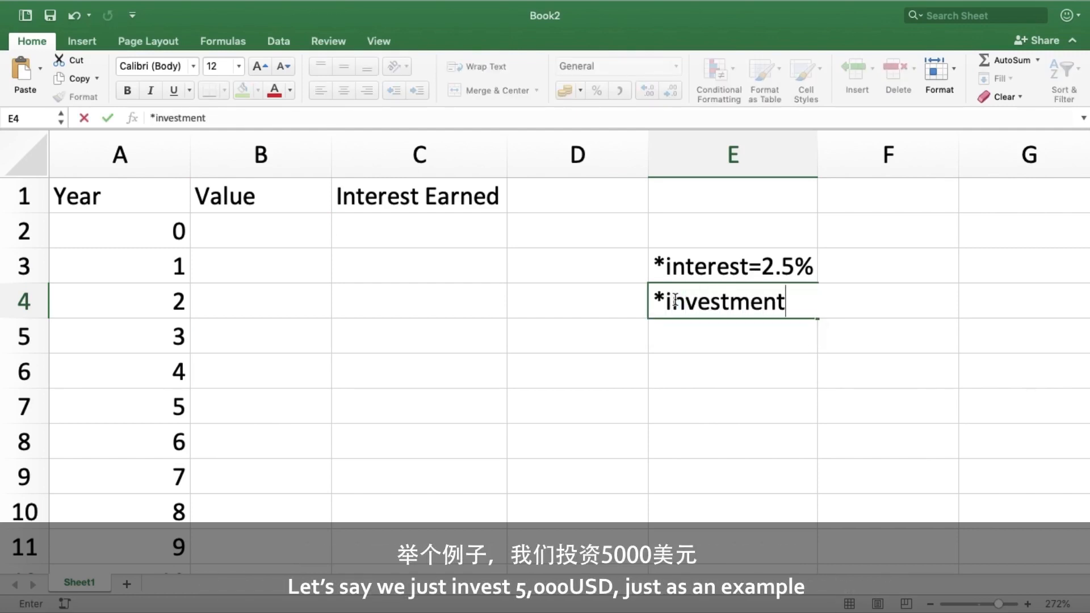
type("=5,000usd")
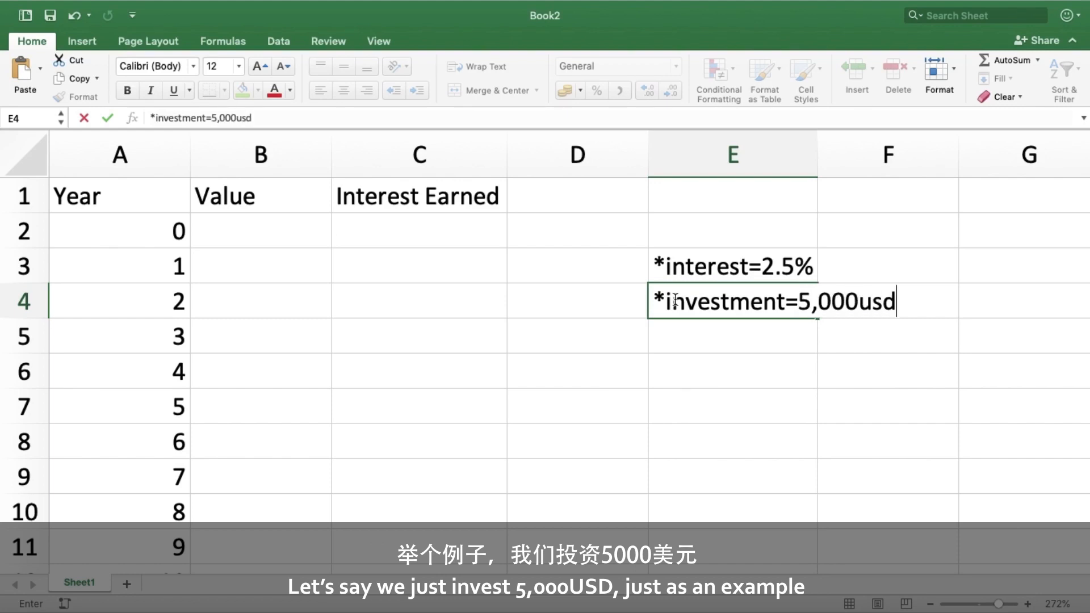
left_click(698, 333)
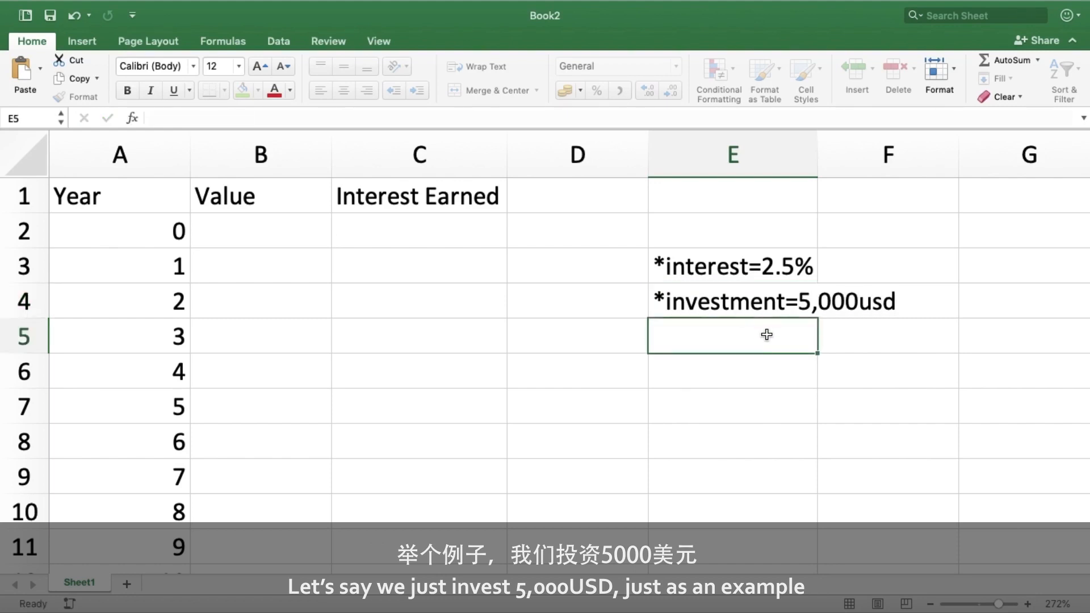
- Widen column E to fit the investment note
left_click(773, 298)
left_click_drag(817, 165, 904, 195)
left_click(624, 299)
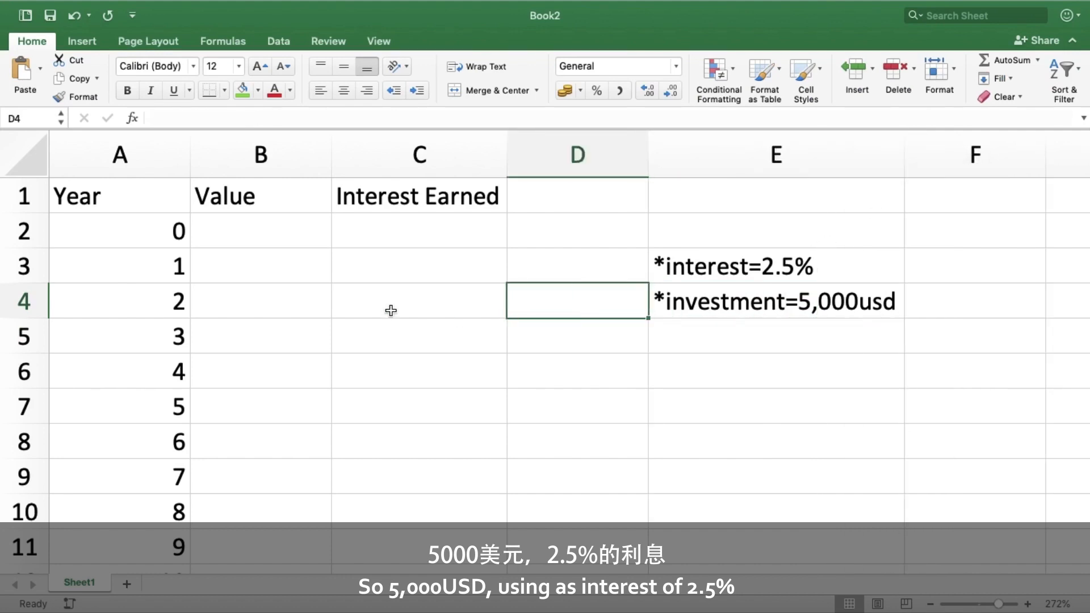
- Enter 5,000 as the year-0 value in B2
left_click(231, 234)
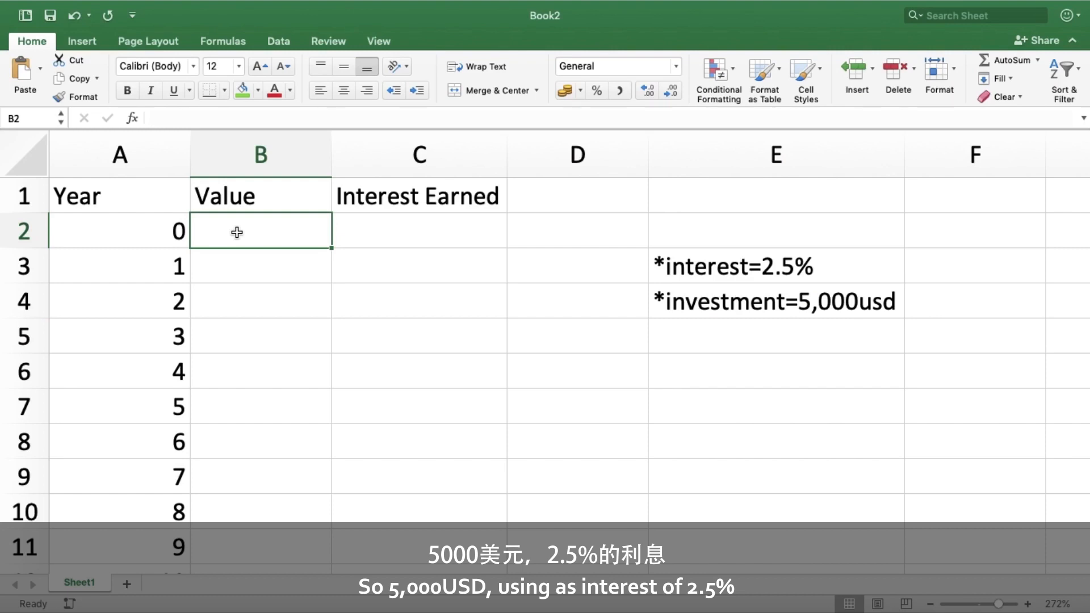
type("5,000")
key("Return")
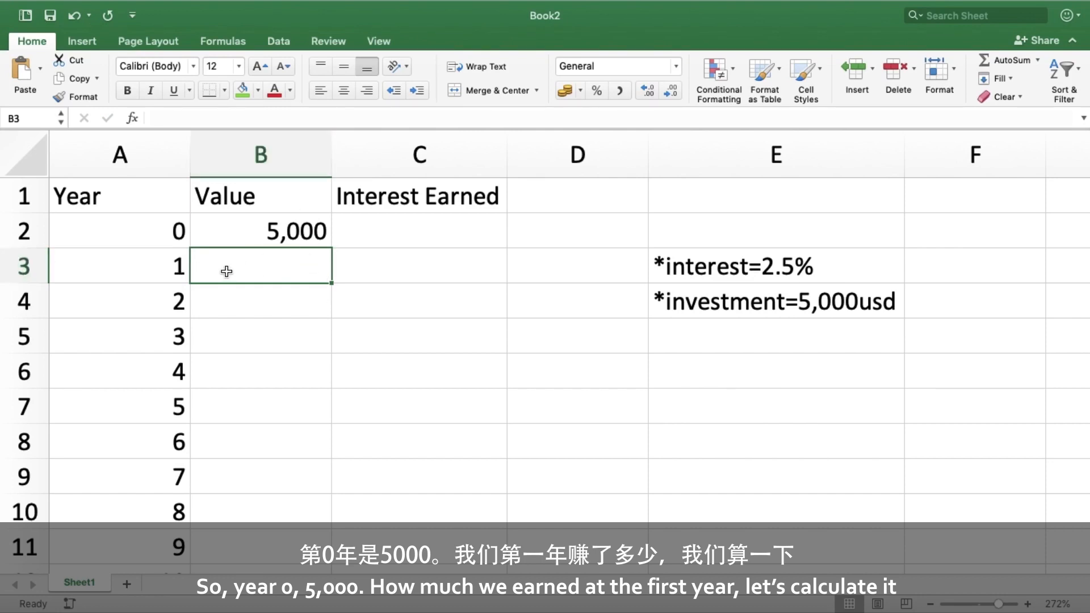
- Enter the formula =B2+(B2*0.025) in B3 to compute the year-1 value
type("=")
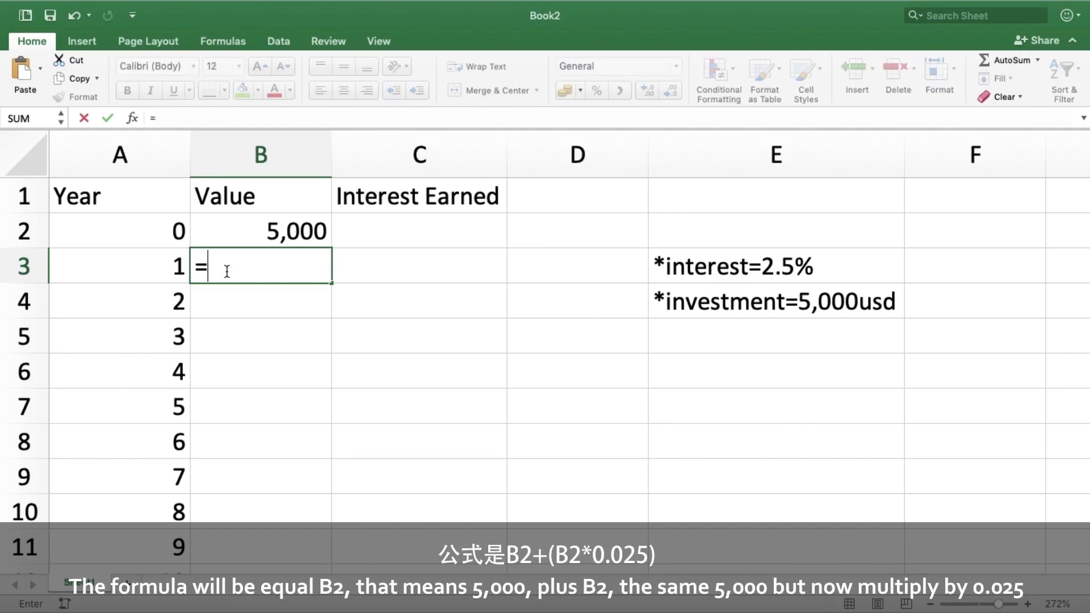
type("B")
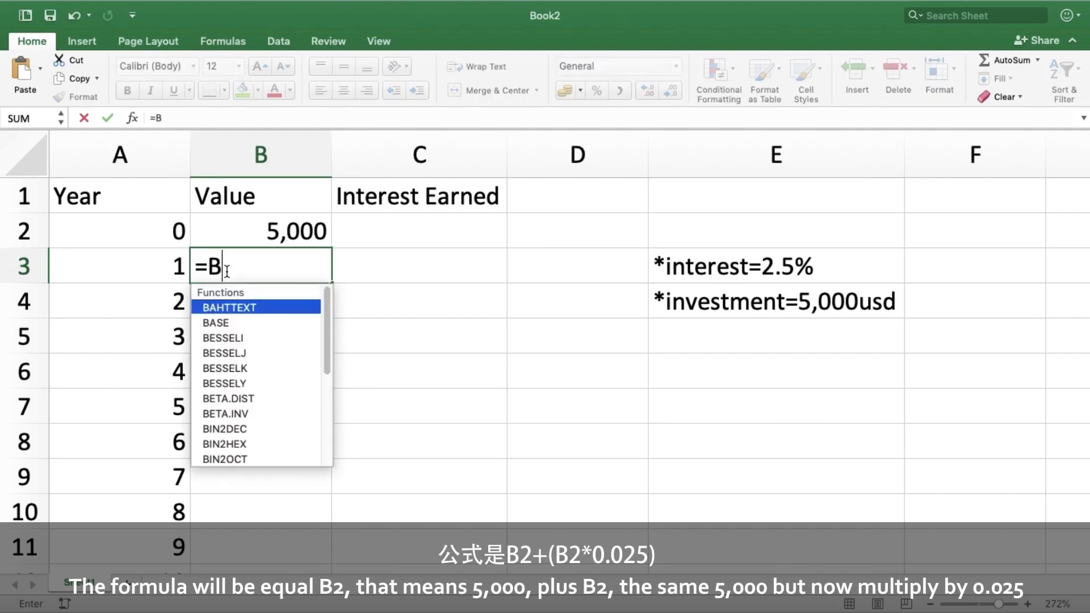
type("2")
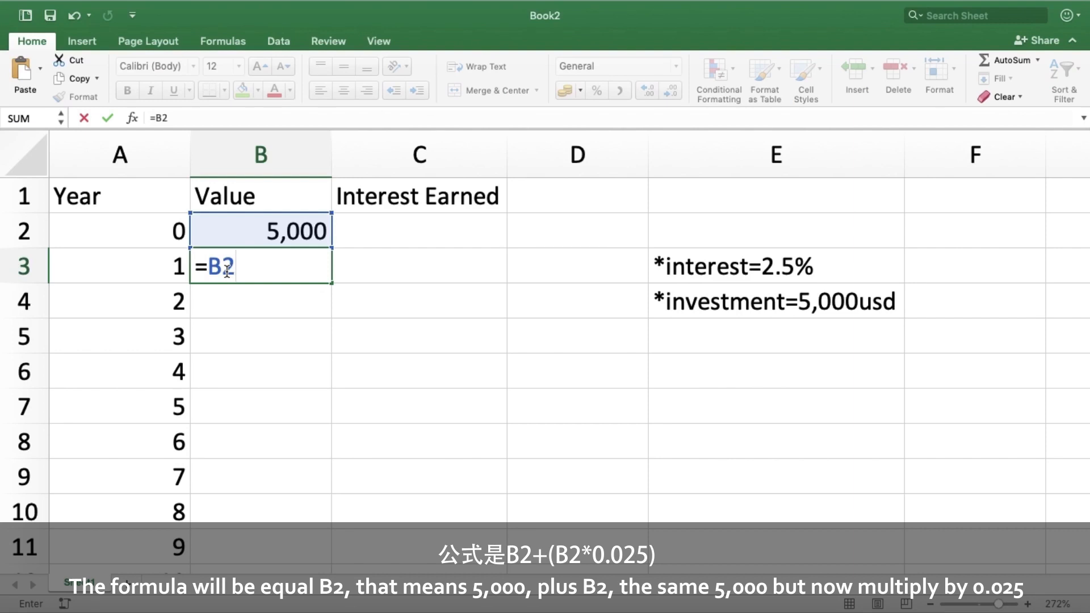
type("=")
key("BackSpace")
type("+(B")
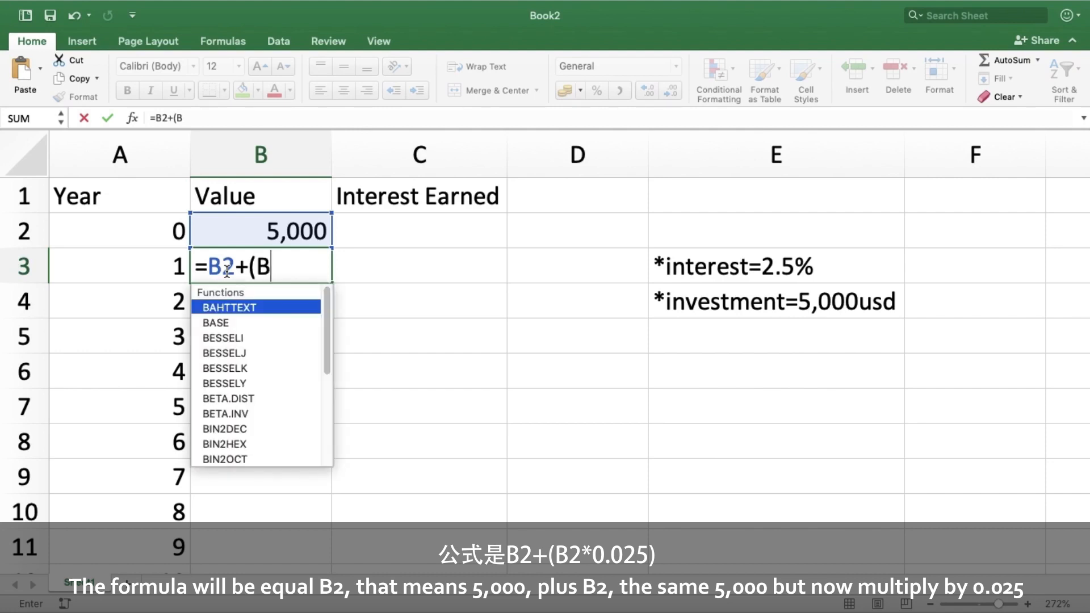
type("2")
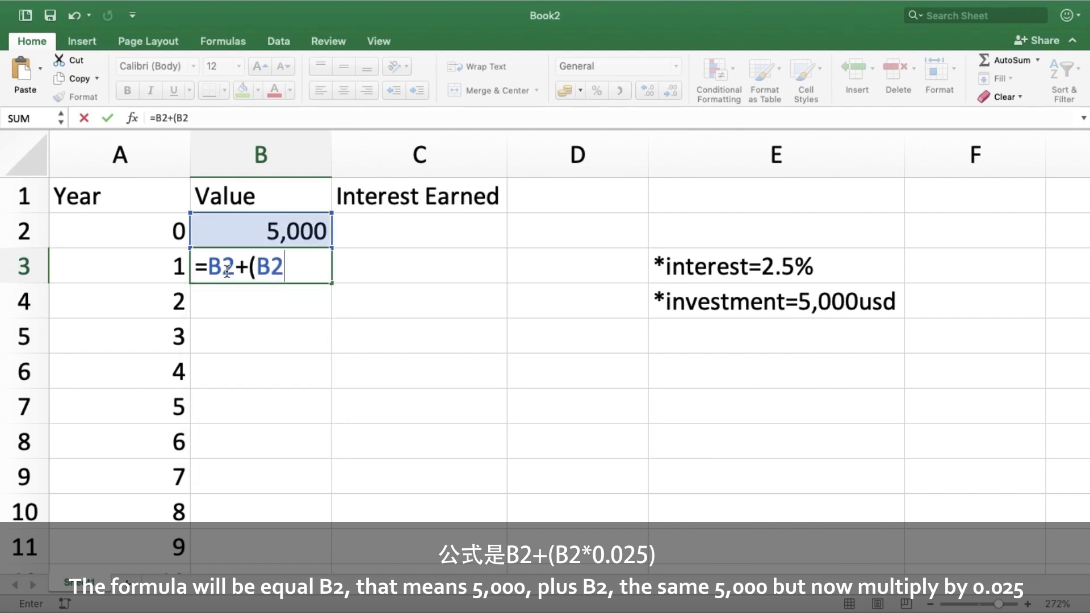
type("*0.0")
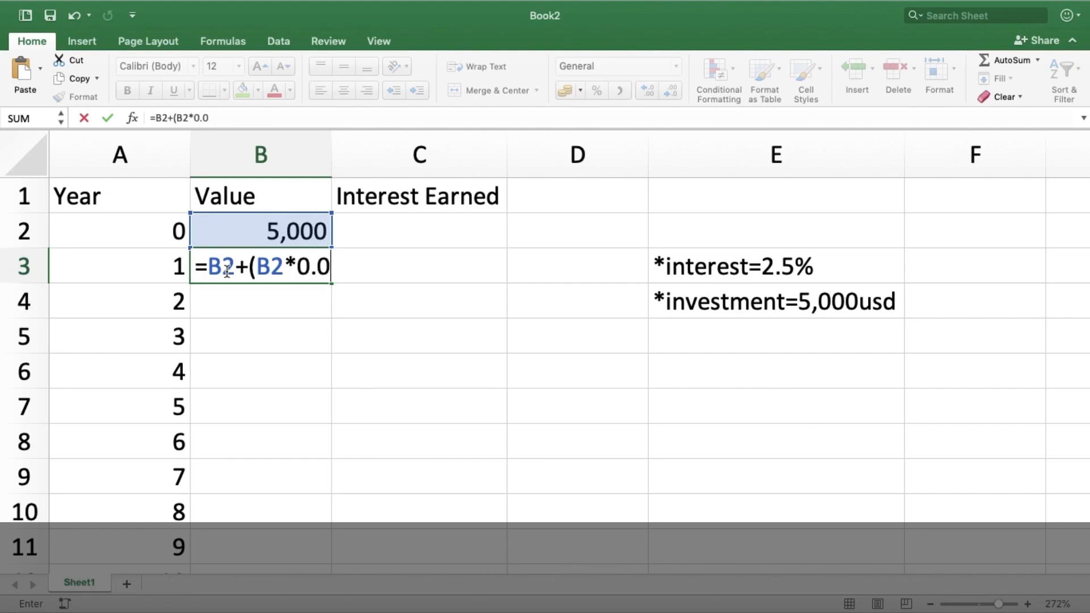
type("25")
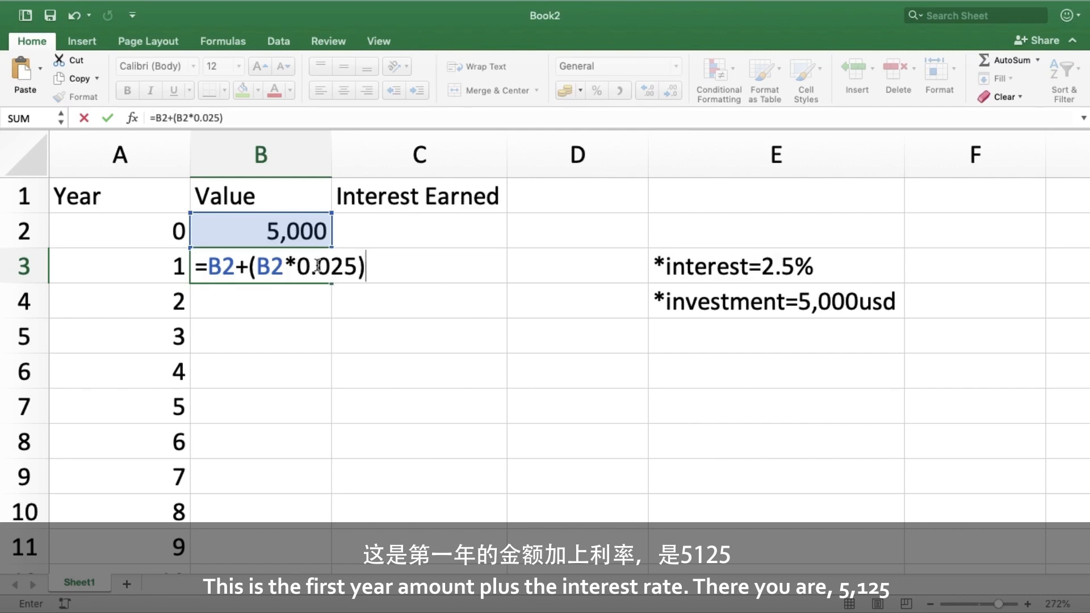
type(")")
key("Return")
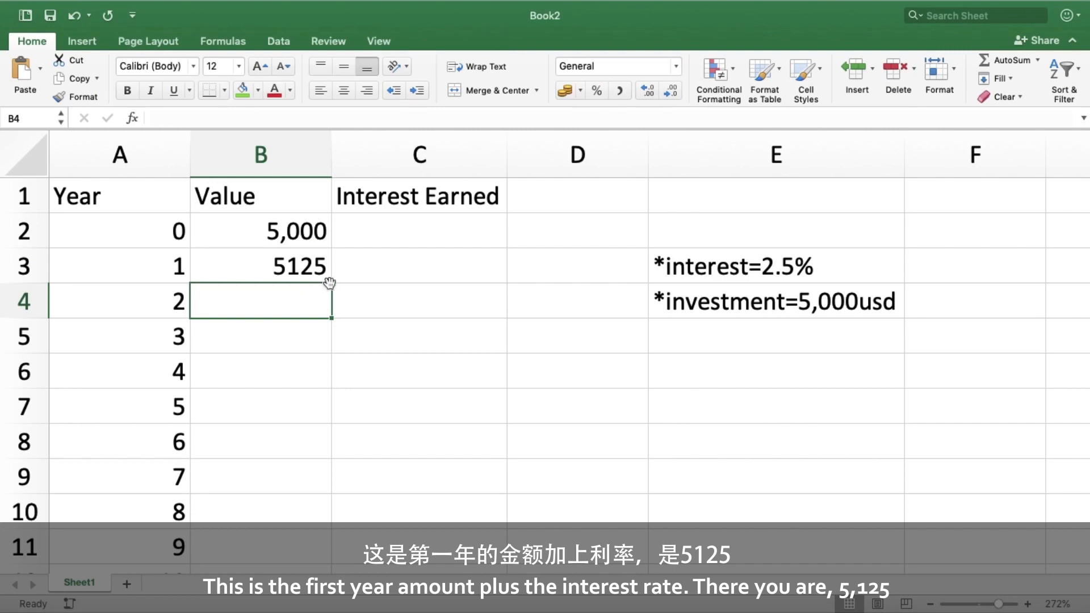
- Copy the B3 formula down the Value column through row 9
left_click(311, 266)
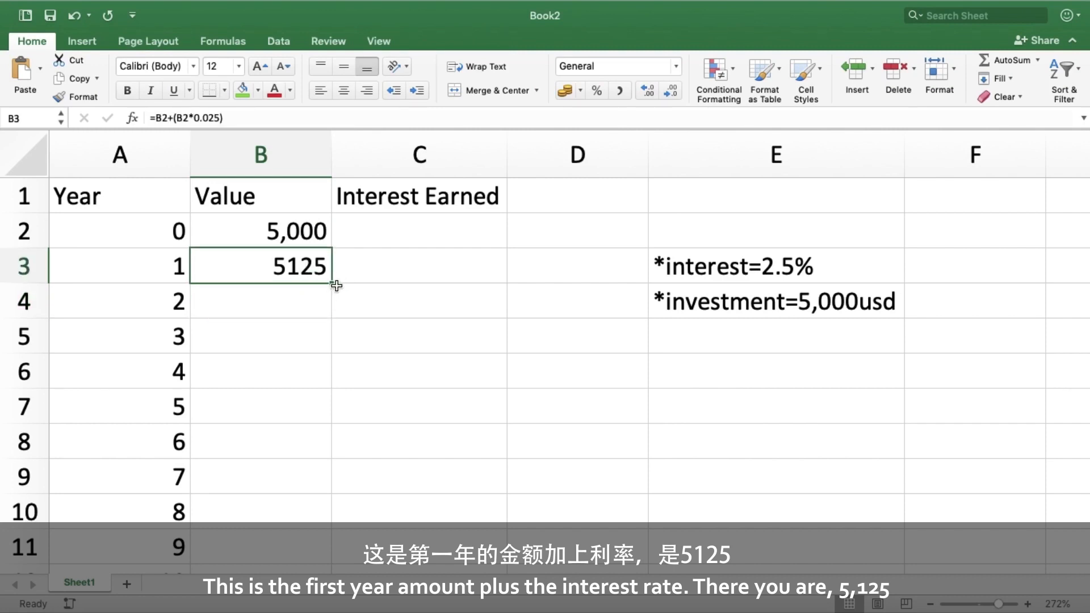
left_click_drag(331, 283, 333, 314)
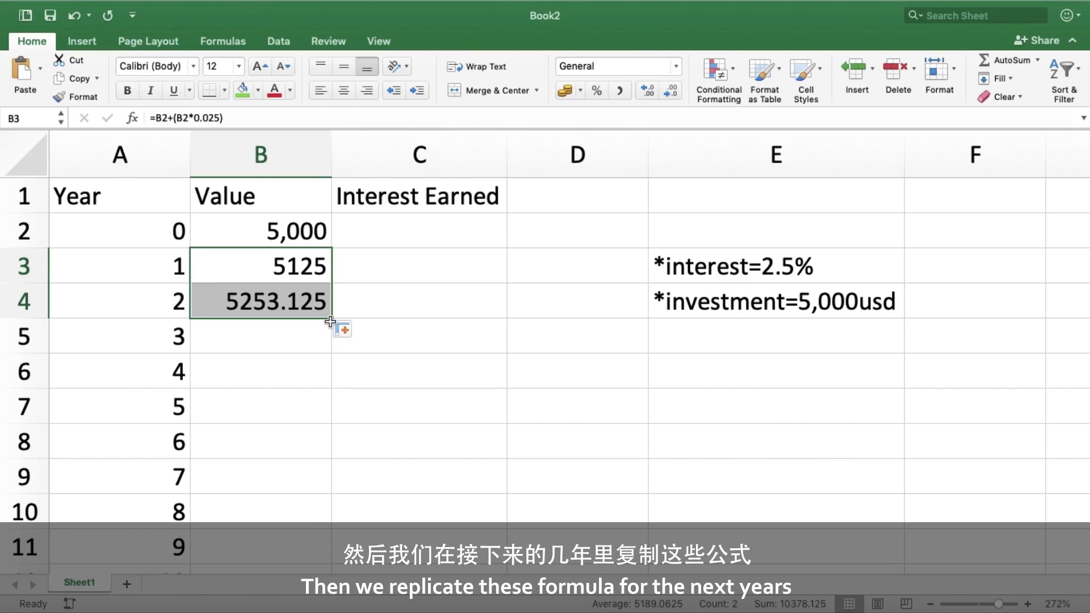
left_click_drag(331, 321, 332, 491)
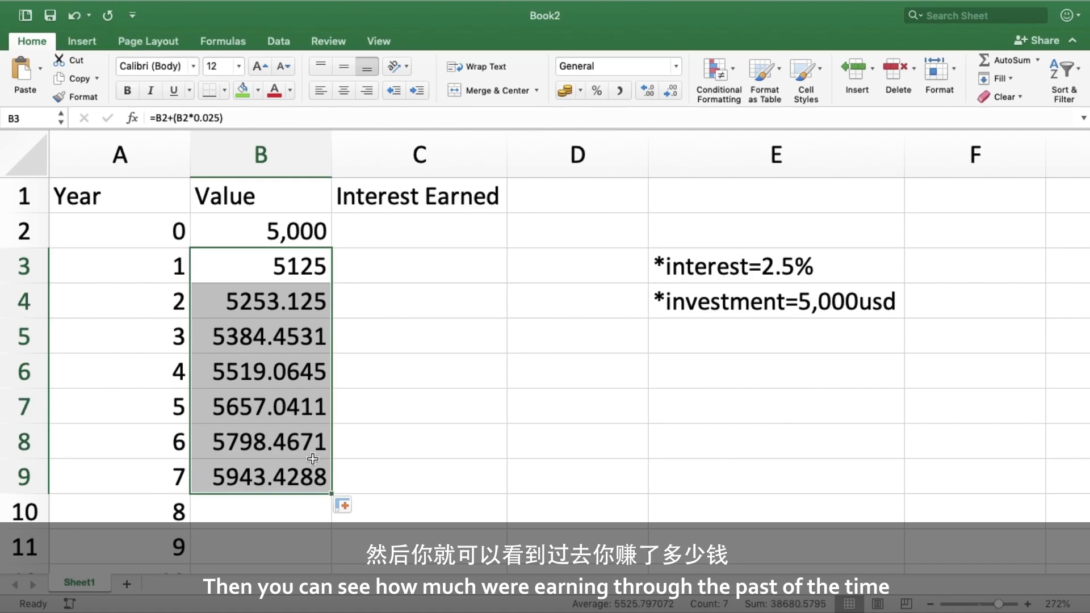
- Enter 0 as the year-0 interest earned in C2
scroll(313, 458, "down", 1)
scroll(312, 459, "up", 3)
scroll(312, 458, "up", 1)
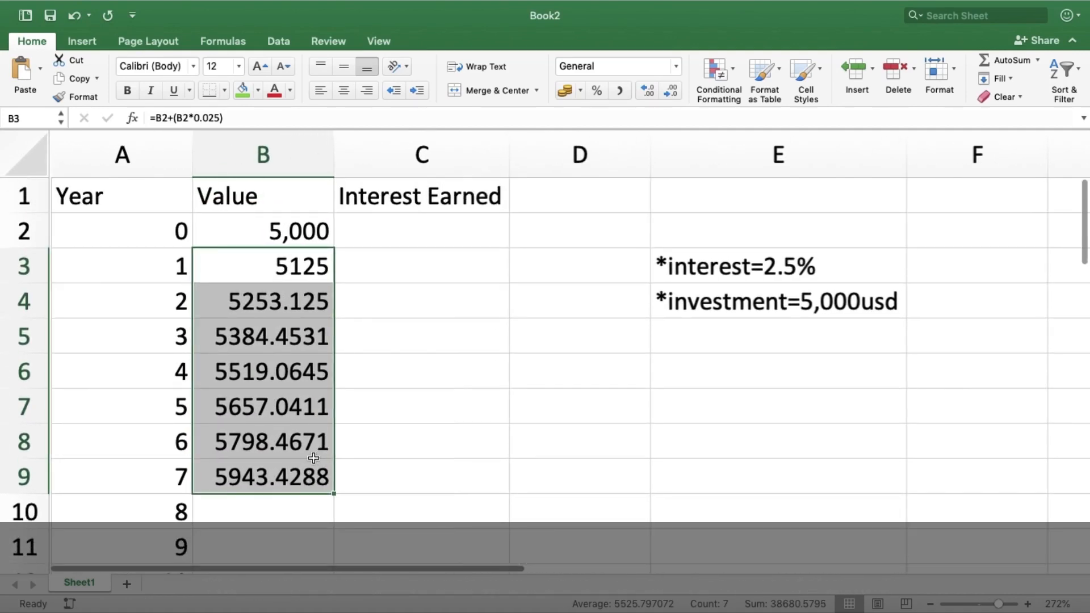
left_click(416, 234)
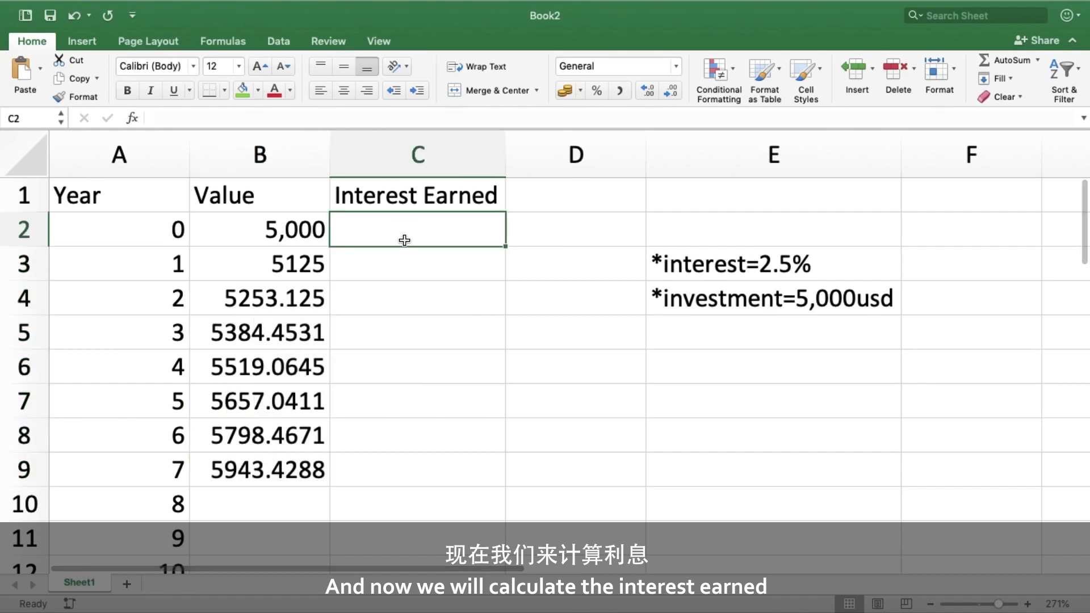
type("0")
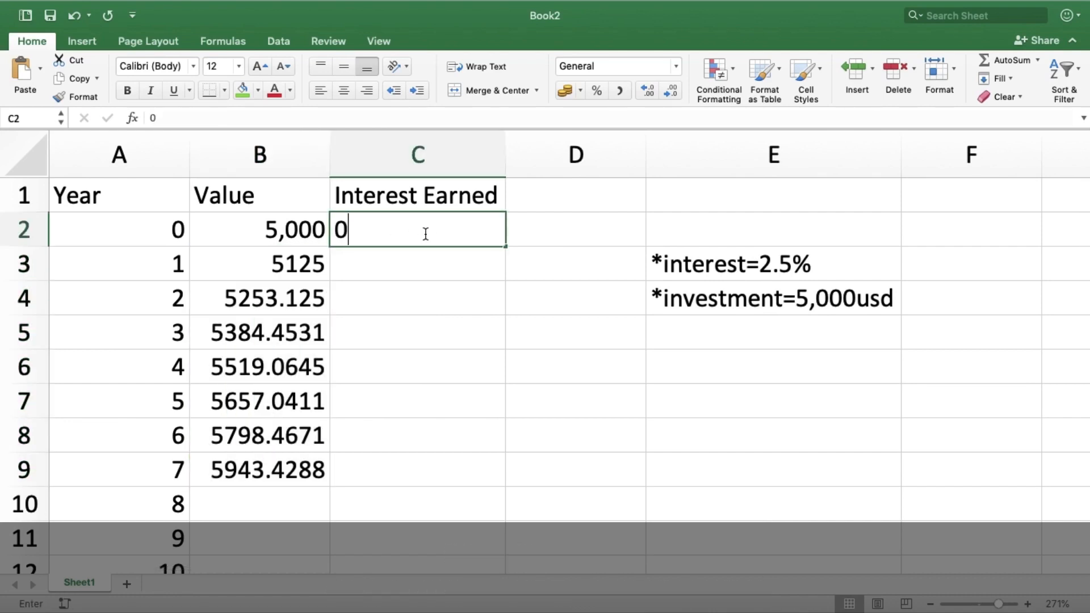
key("Return")
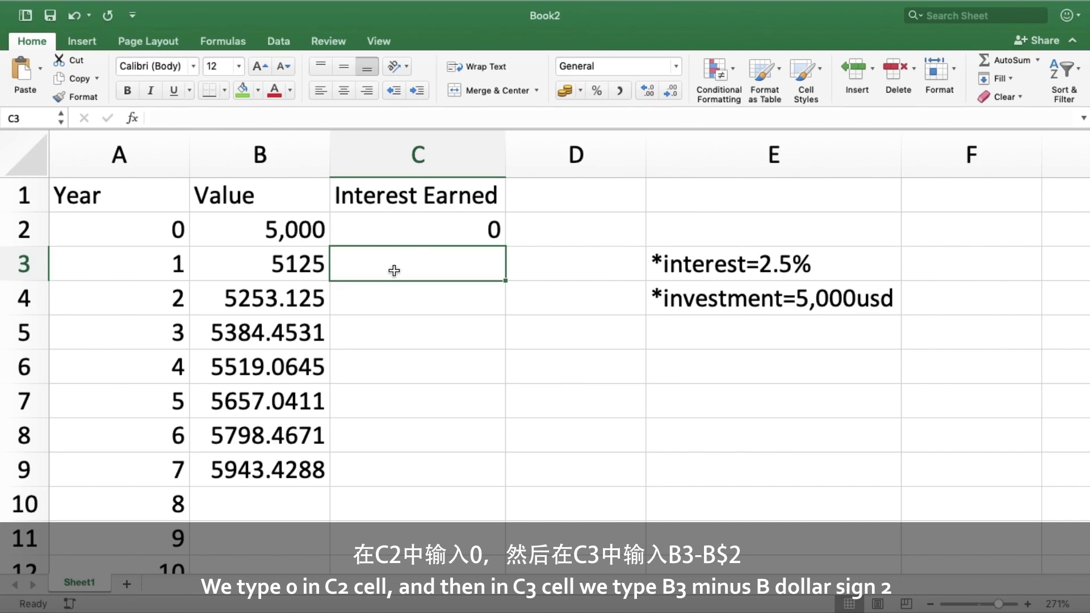
- Enter the formula =B3-B$2 in C3 to compute the interest earned in year 1
type("=")
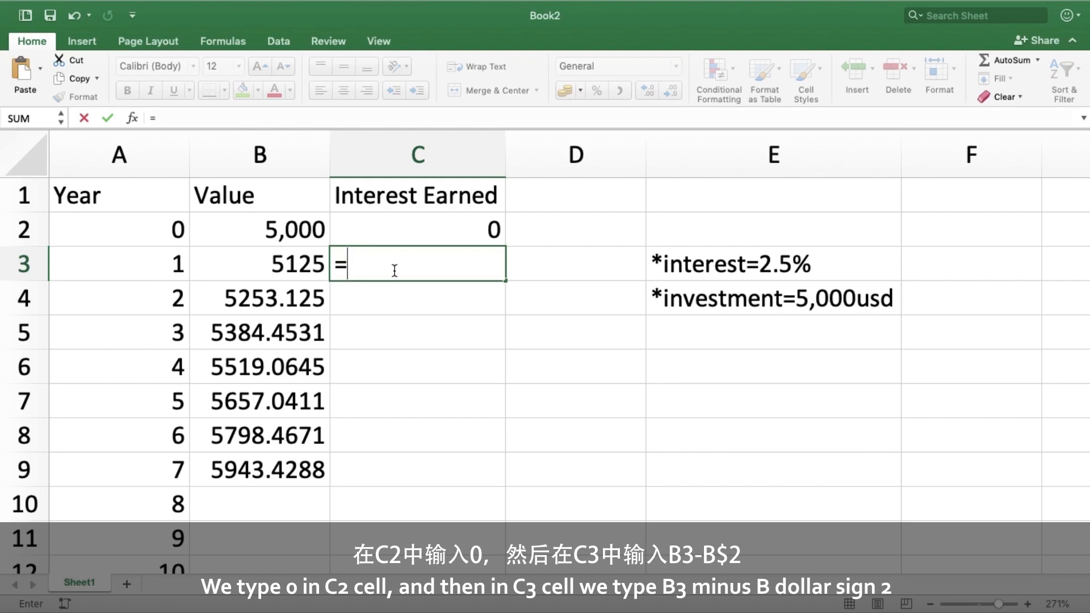
type("b")
key("BackSpace")
type("B3")
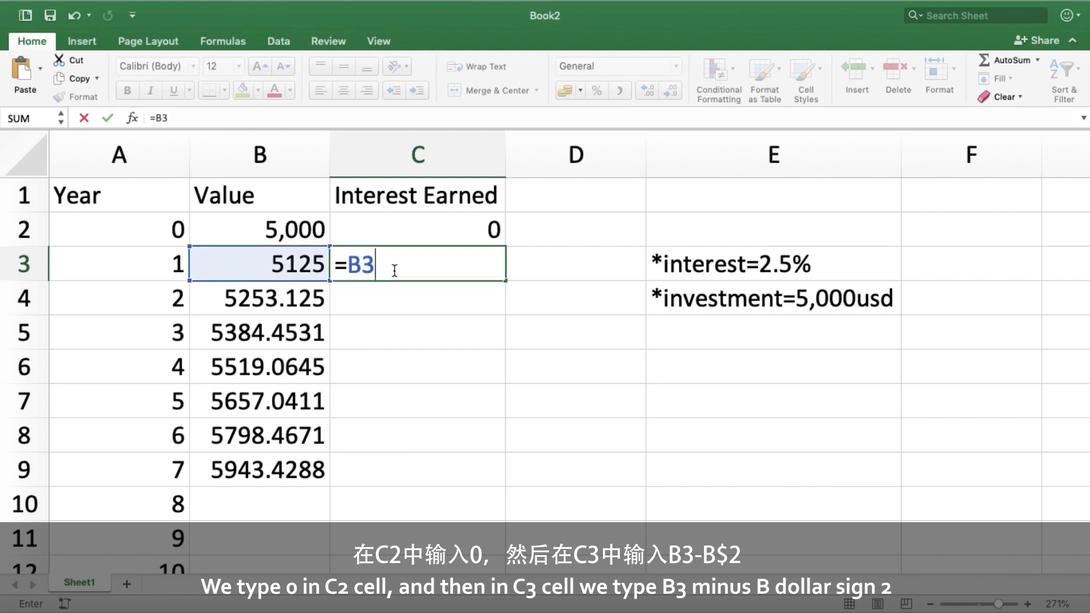
type("-B")
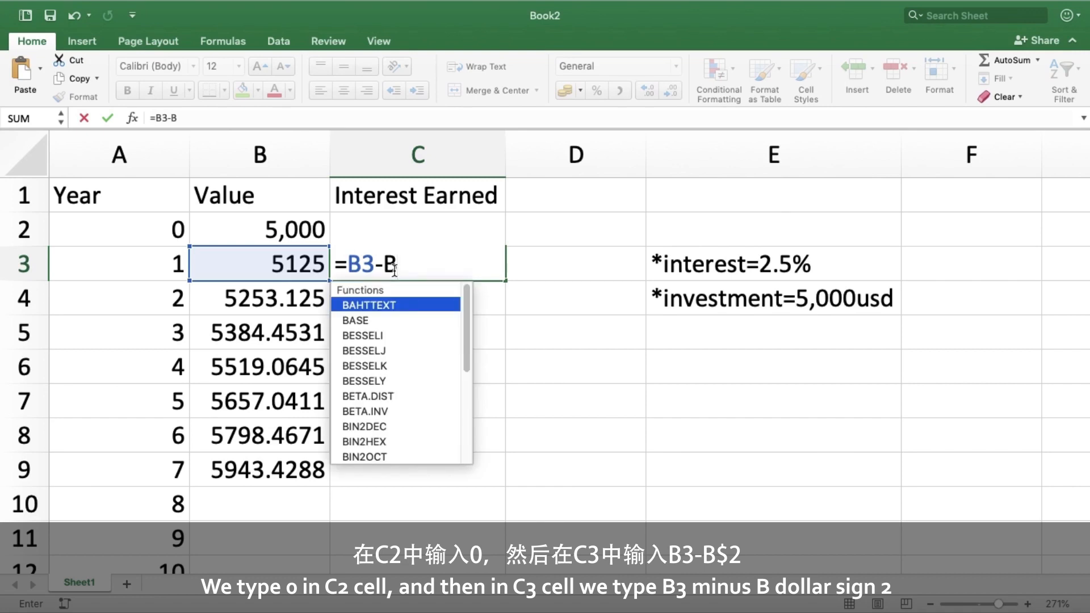
type("$")
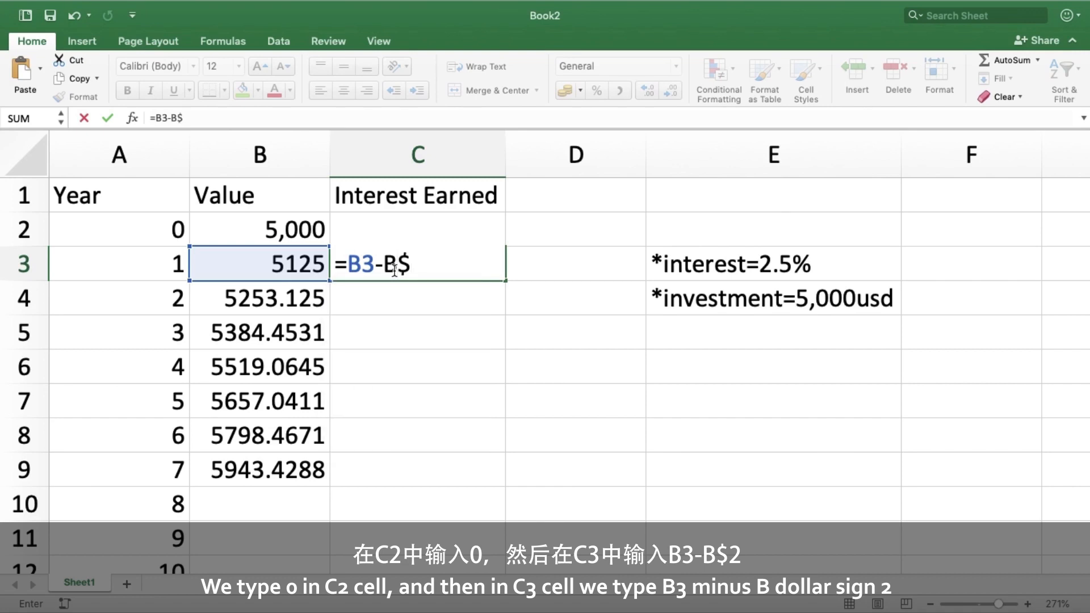
type("2")
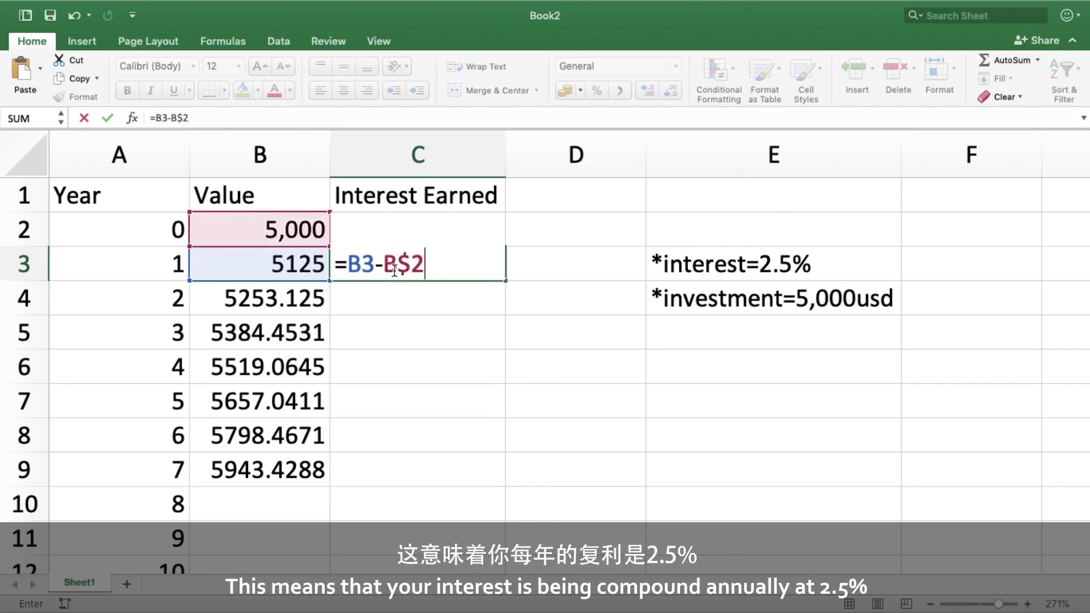
key("Return")
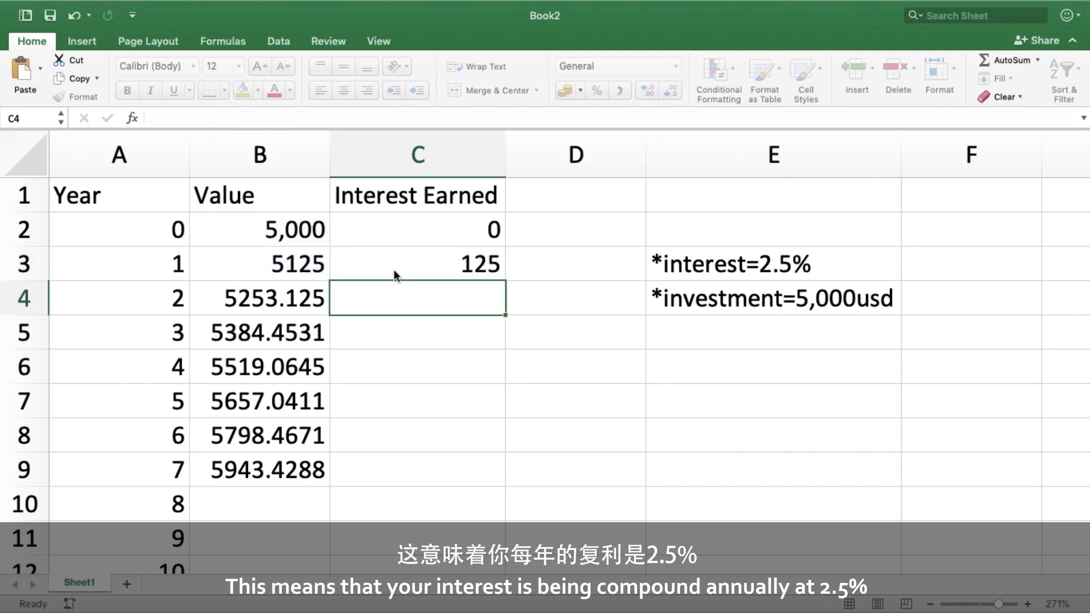
- Copy the C3 formula down the Interest Earned column through row 9
left_click(454, 264)
left_click_drag(504, 279, 504, 310)
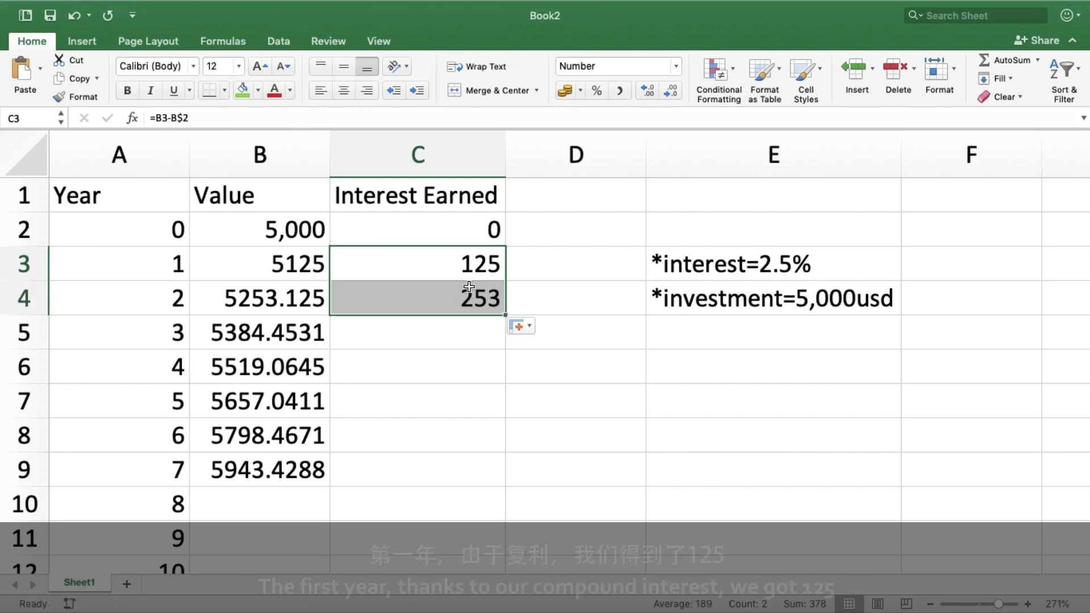
left_click_drag(505, 311, 505, 342)
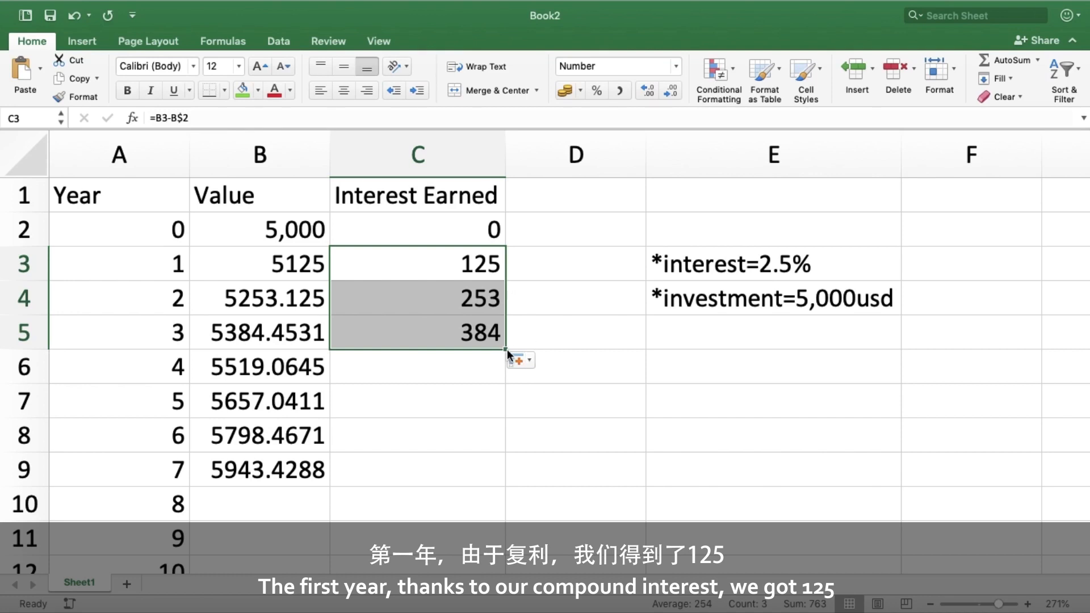
left_click_drag(505, 352, 505, 482)
left_click(543, 474)
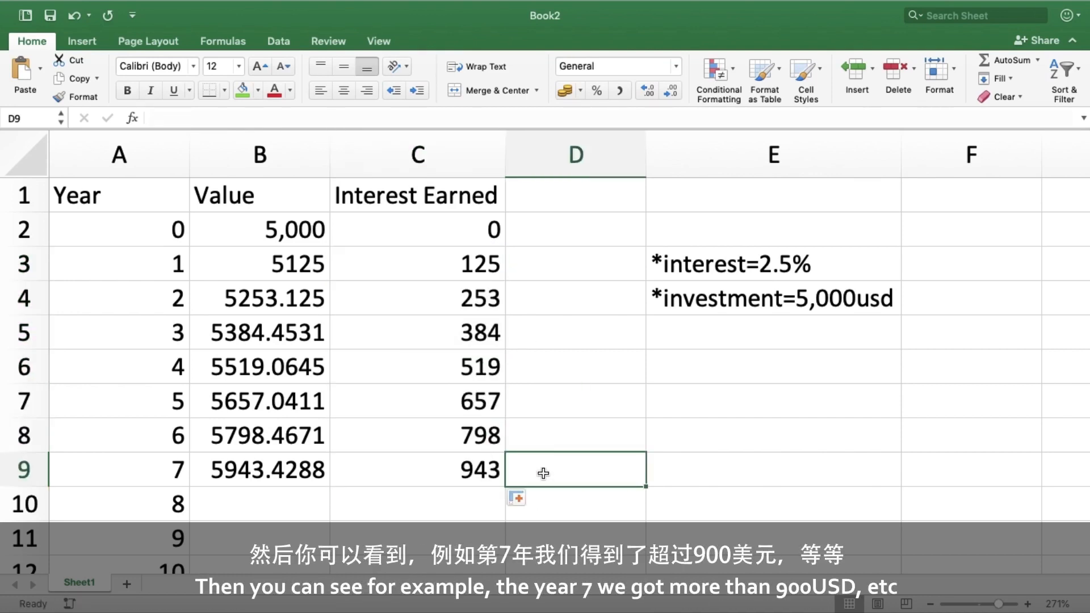
- Extend the Value formula from B3 down through row 31 to cover year 29
scroll(244, 439, "down", 5)
scroll(244, 439, "down", 8)
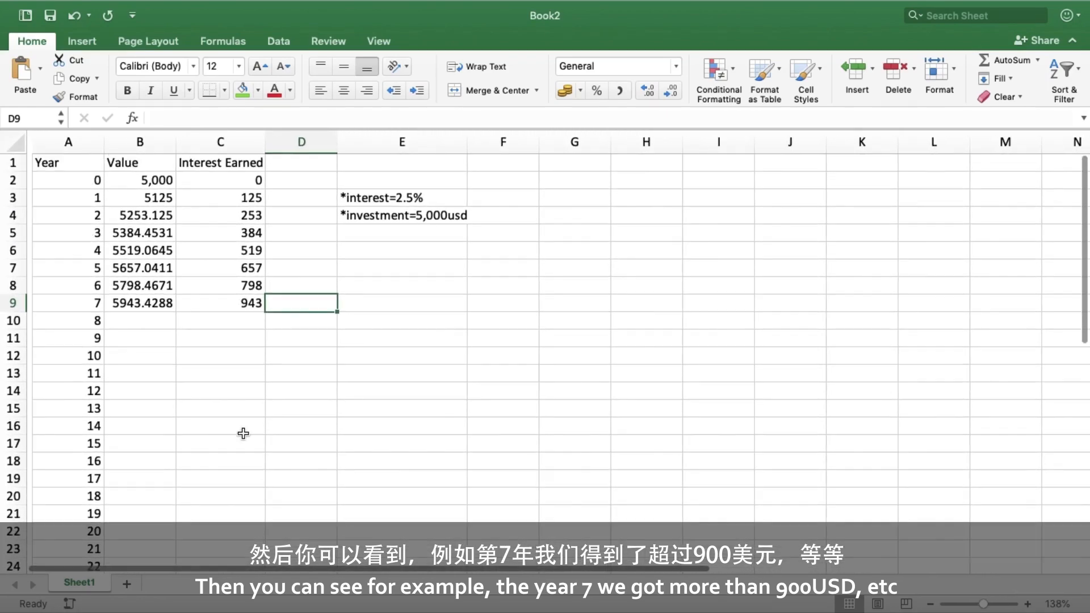
left_click(153, 199)
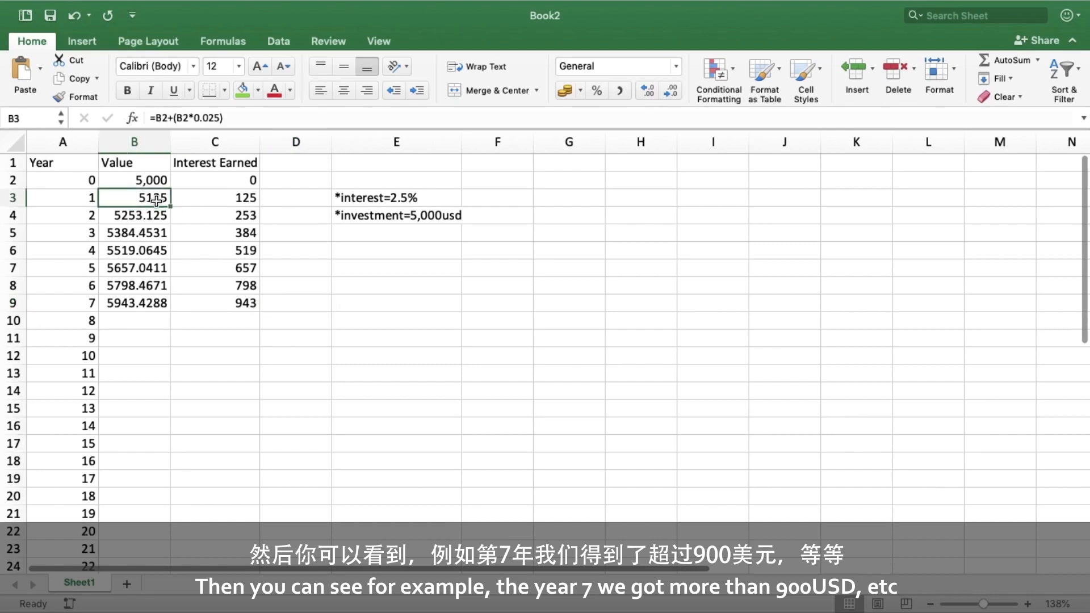
left_click_drag(168, 207, 159, 562)
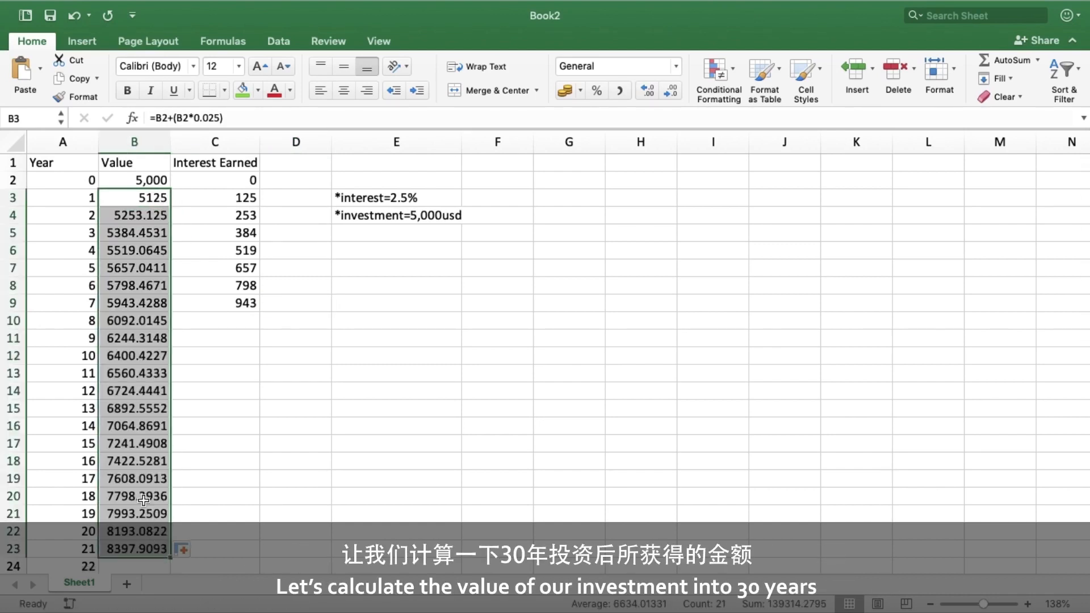
scroll(141, 497, "down", 3)
scroll(140, 497, "down", 5)
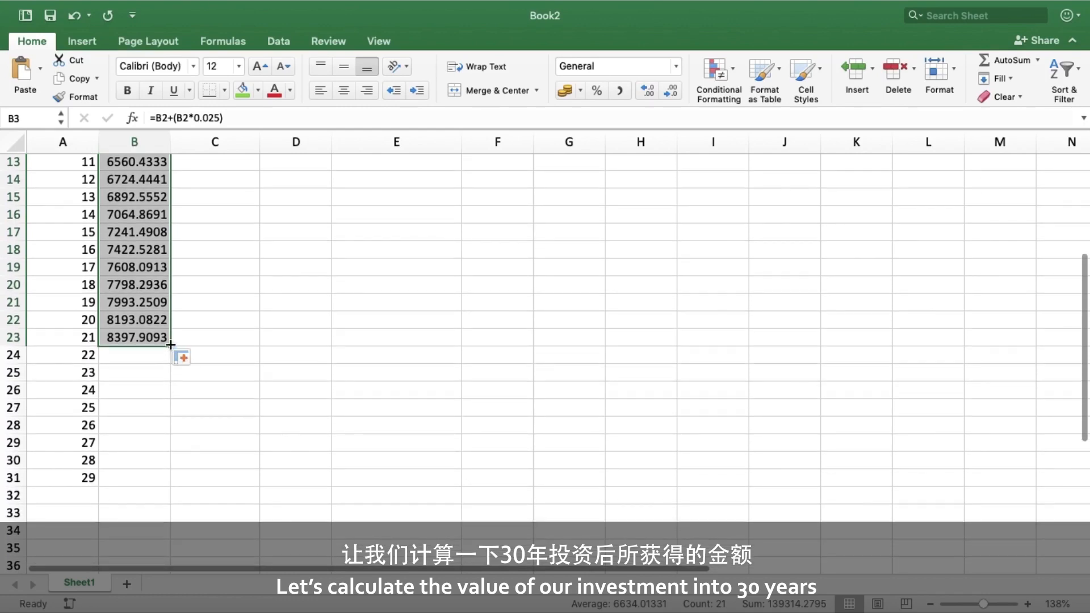
left_click_drag(170, 346, 162, 480)
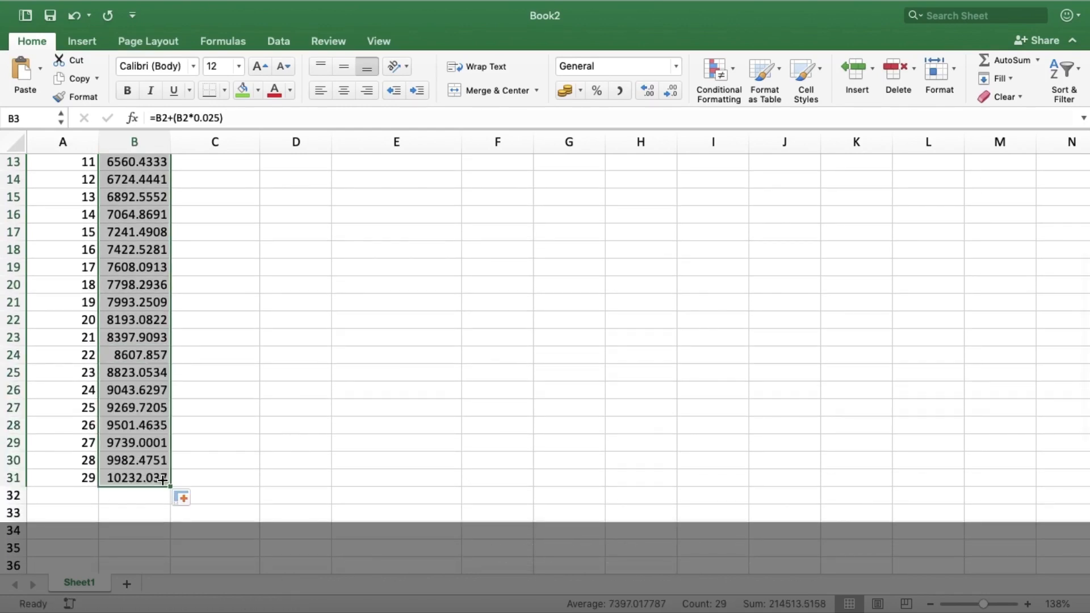
- Extend the Interest Earned formula from C3 down through row 31
scroll(236, 376, "up", 7)
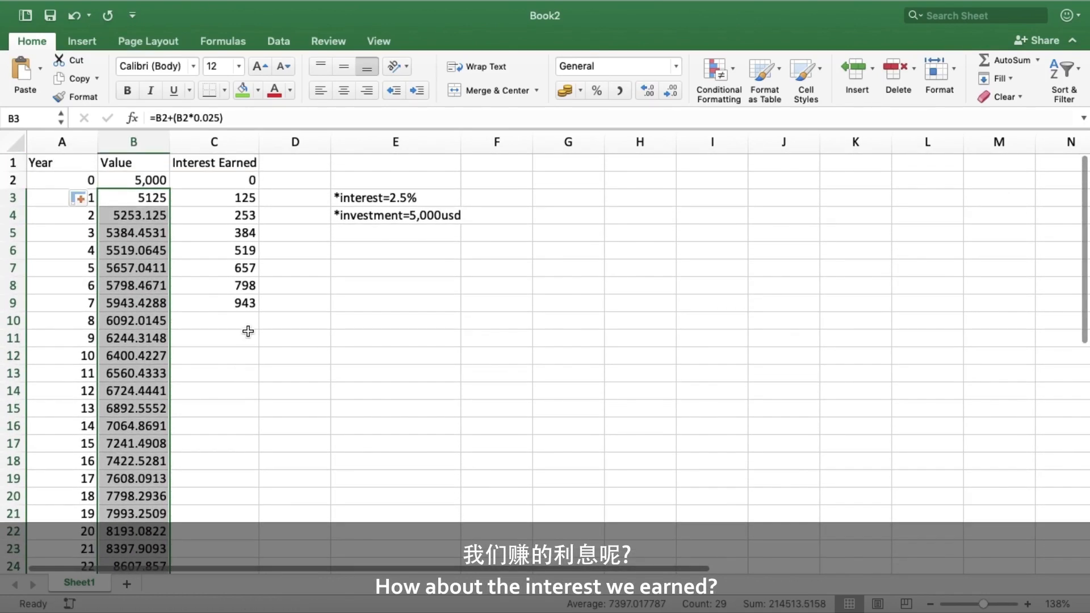
left_click(253, 199)
left_click_drag(259, 206, 260, 527)
scroll(256, 396, "down", 10)
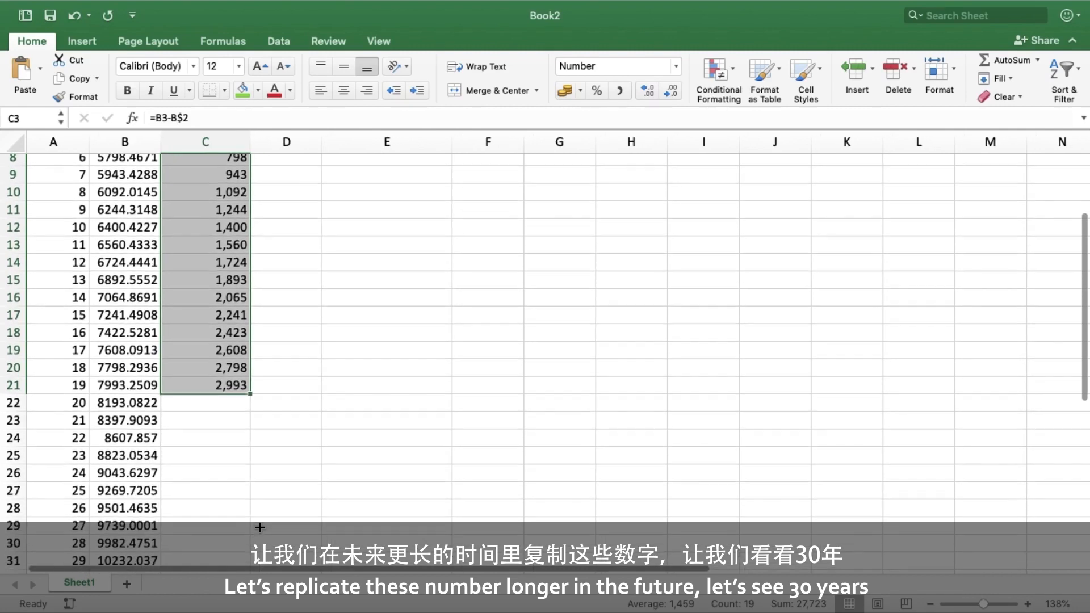
left_click_drag(260, 335, 245, 516)
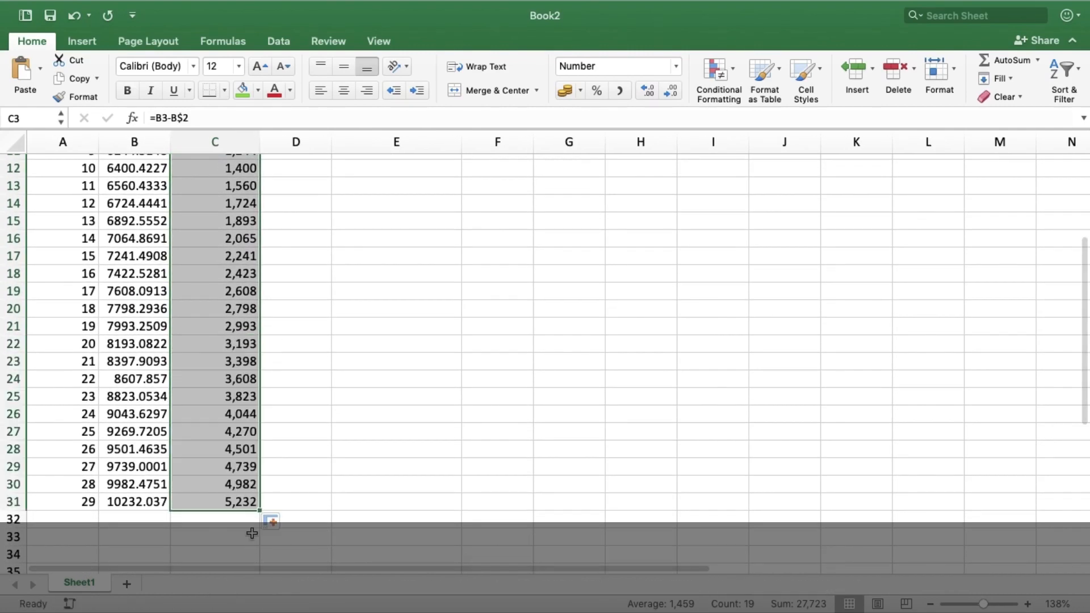
- Highlight the final interest earned cell C31 with a yellow fill
left_click(291, 487)
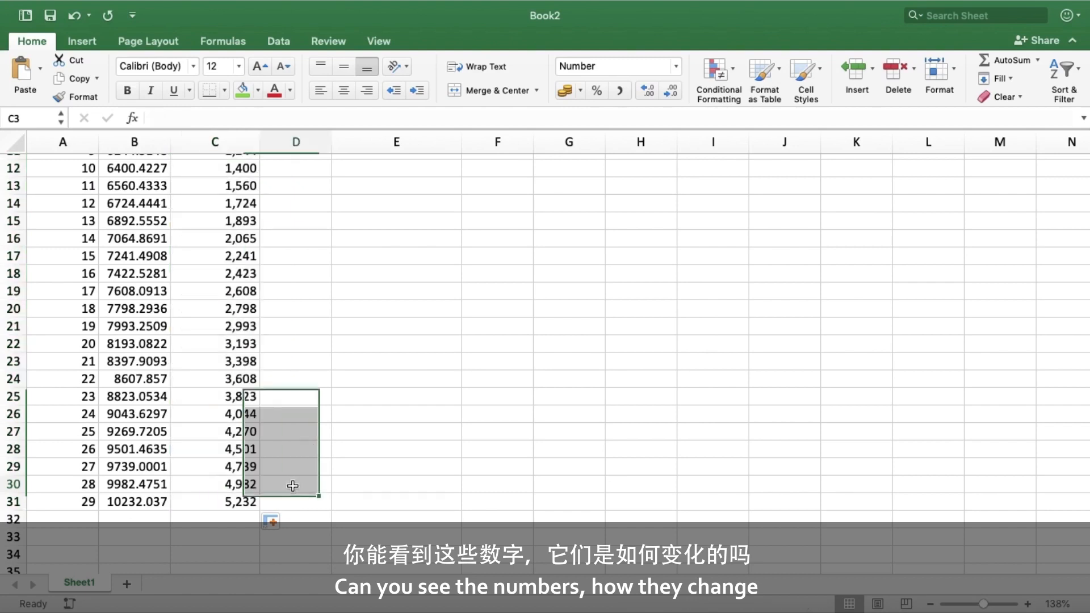
left_click(243, 505)
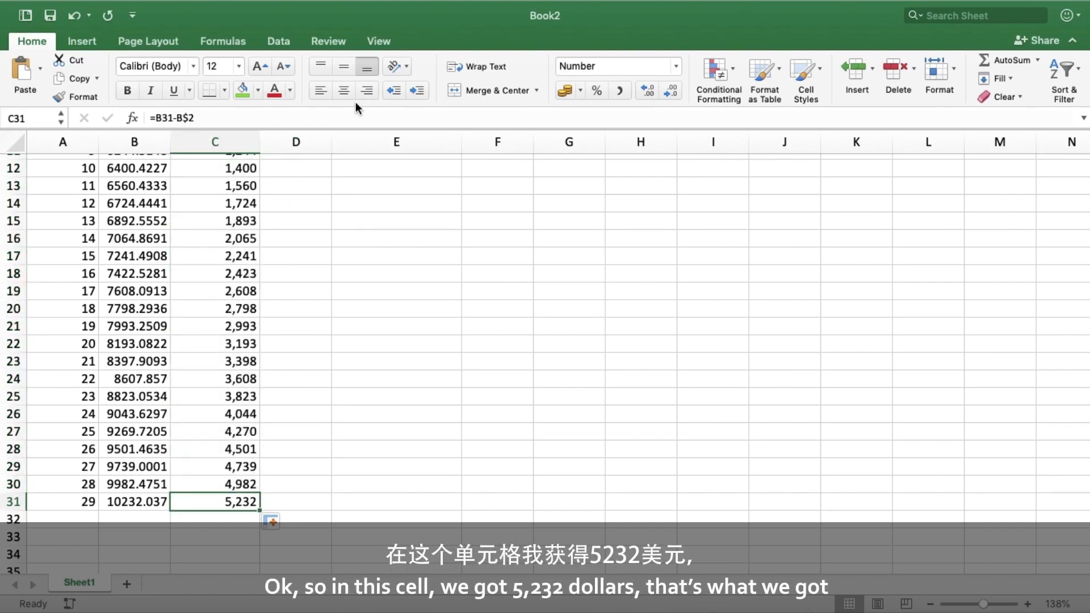
left_click(255, 92)
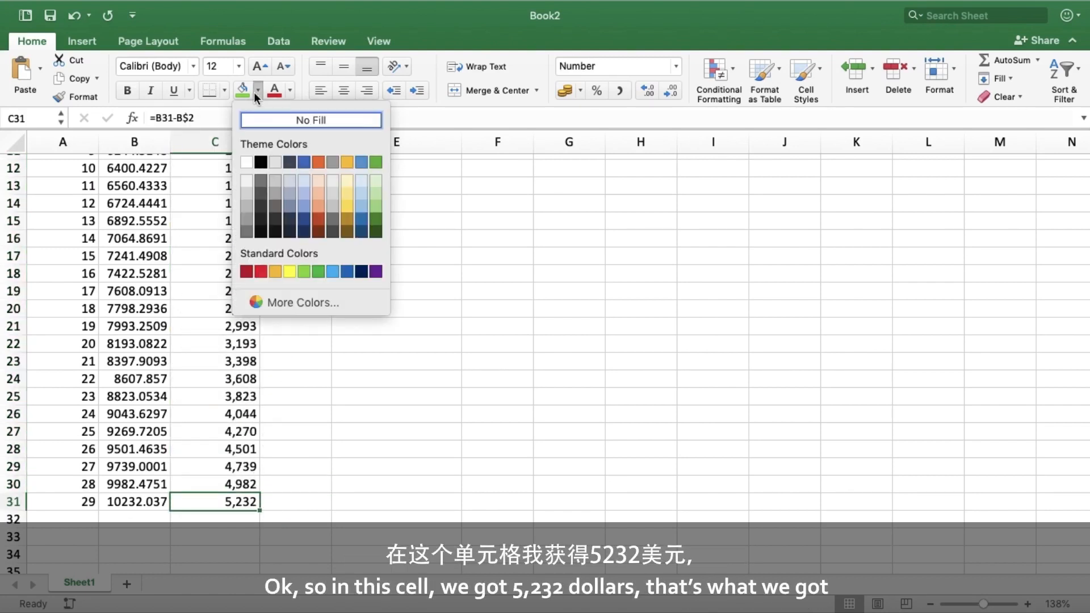
left_click(287, 273)
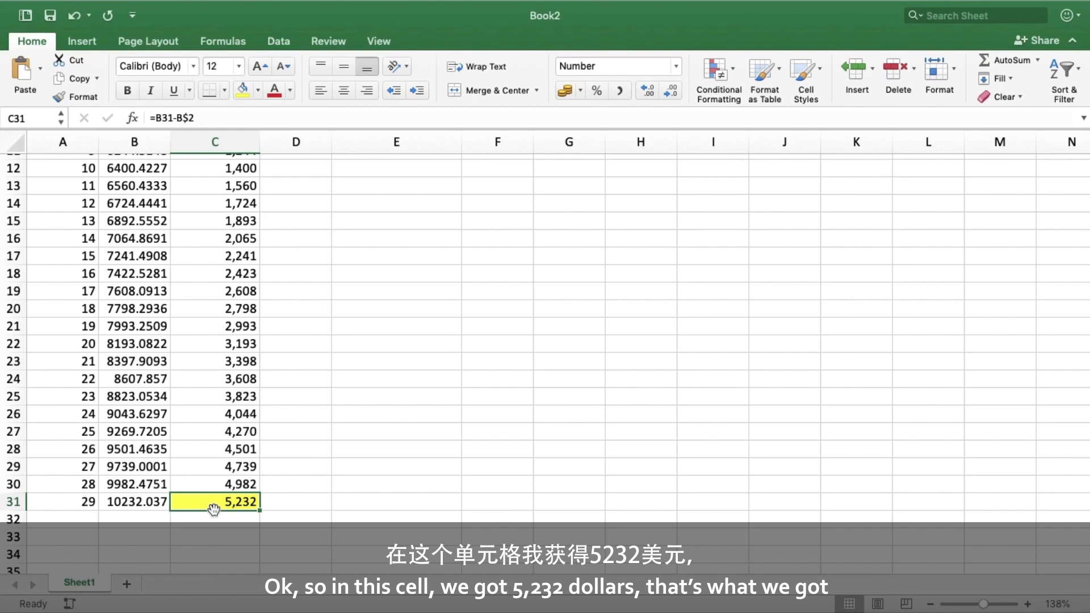
- Highlight the final investment value cell B31 with a green fill
left_click(144, 504)
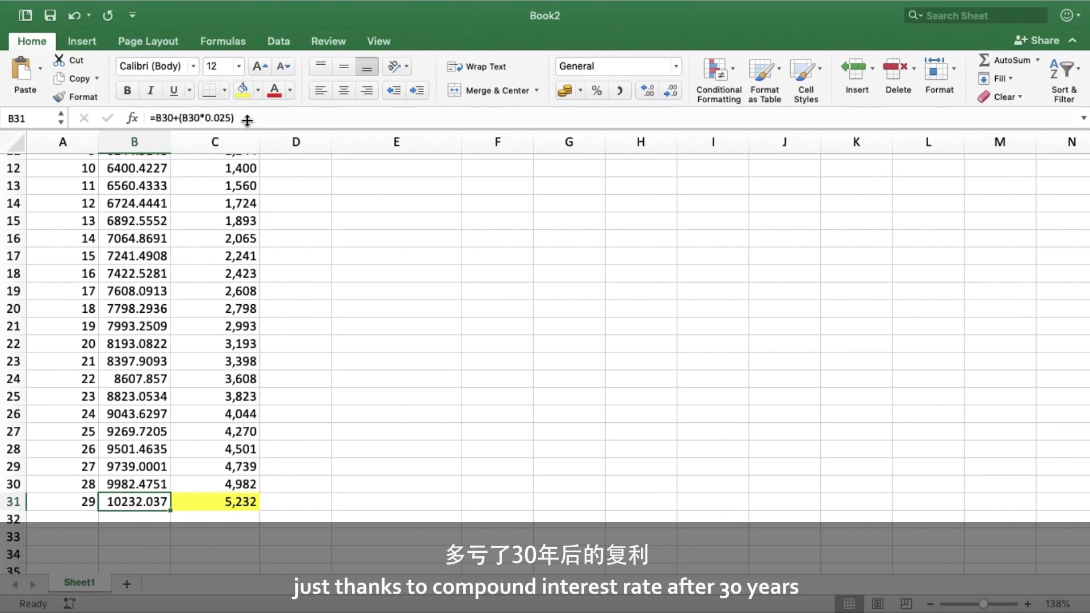
left_click(258, 89)
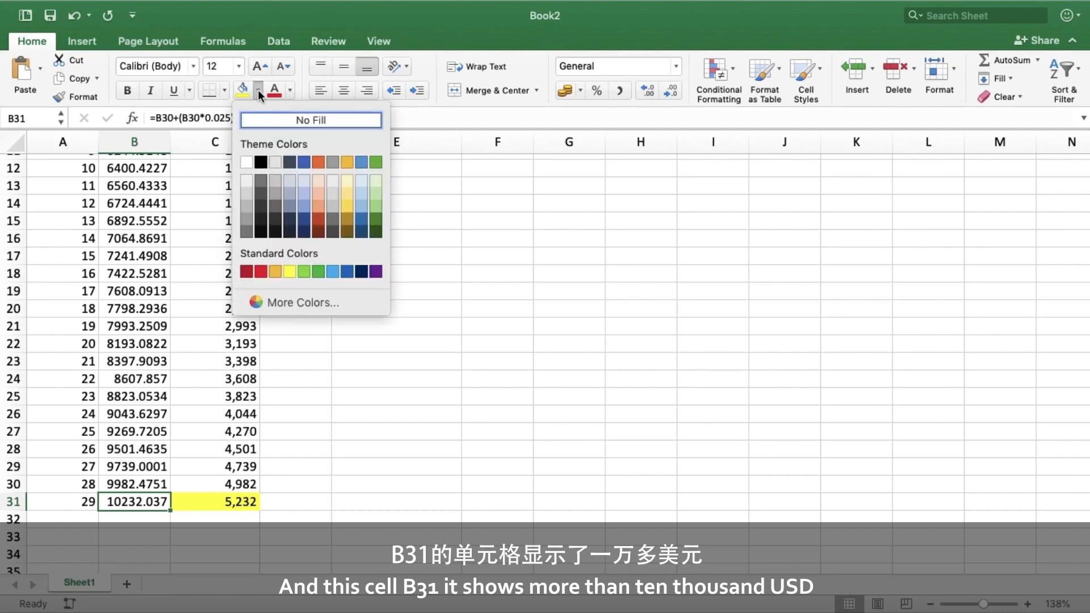
left_click(369, 161)
left_click(197, 534)
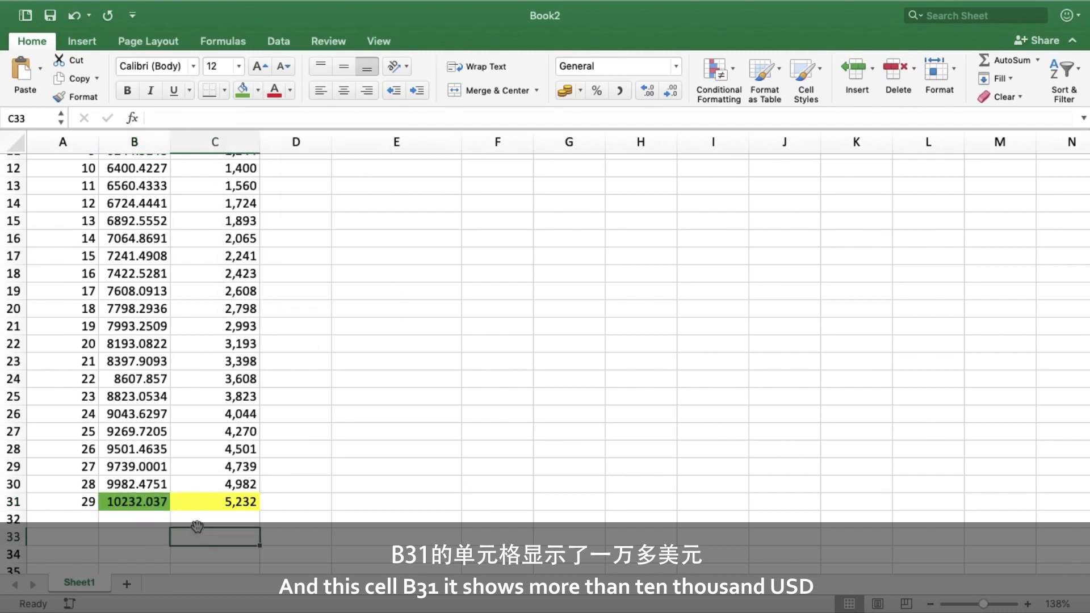